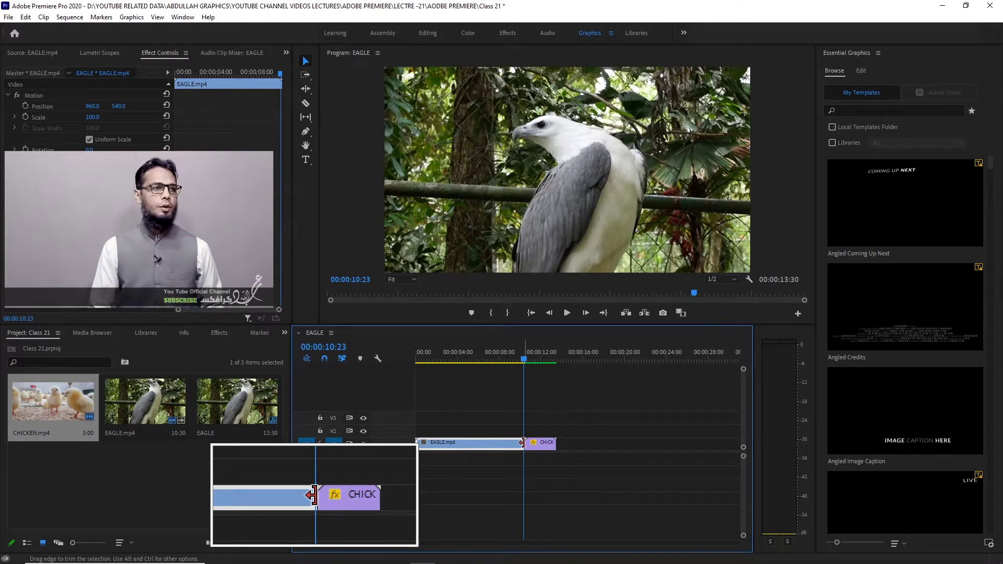
# Play the plain cut between EAGLE.mp4 and CHICKEN.mp4 in the sequence
pyautogui.moveTo(524, 360); pyautogui.dragTo(517, 361)
pyautogui.press('space')
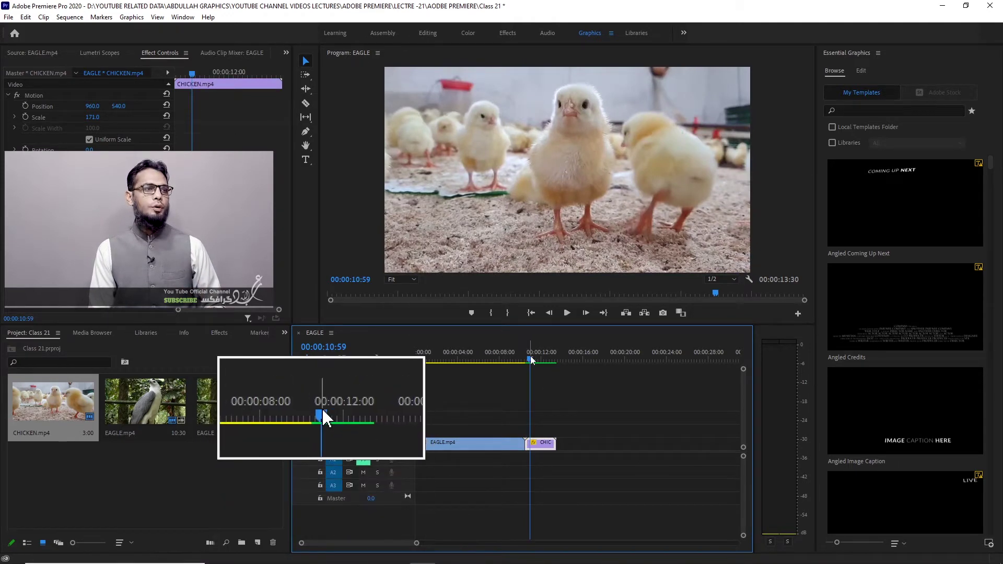
pyautogui.moveTo(531, 360); pyautogui.dragTo(527, 359)
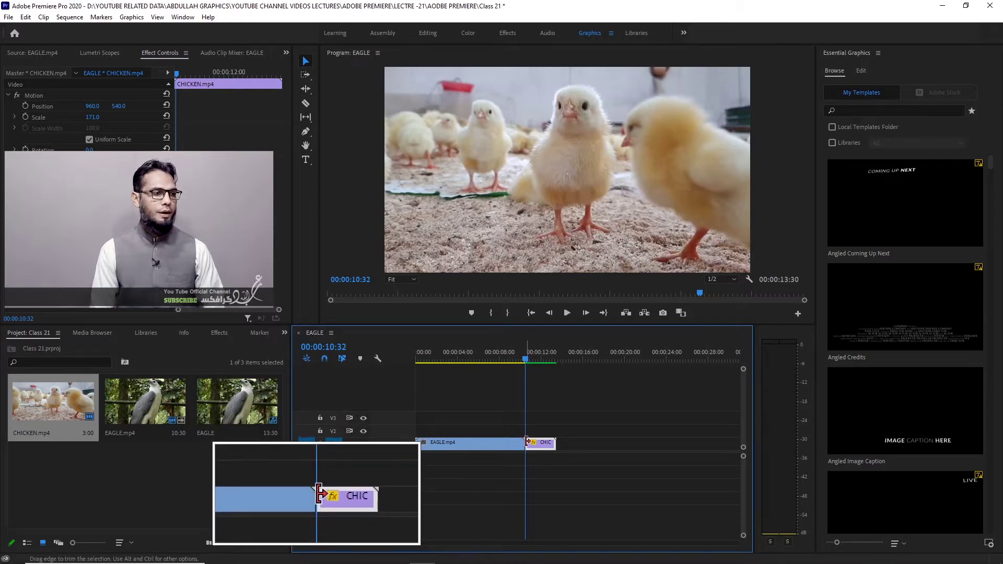
# Apply the default transition at the cut between EAGLE.mp4 and CHICKEN.mp4
pyautogui.rightClick(528, 442)
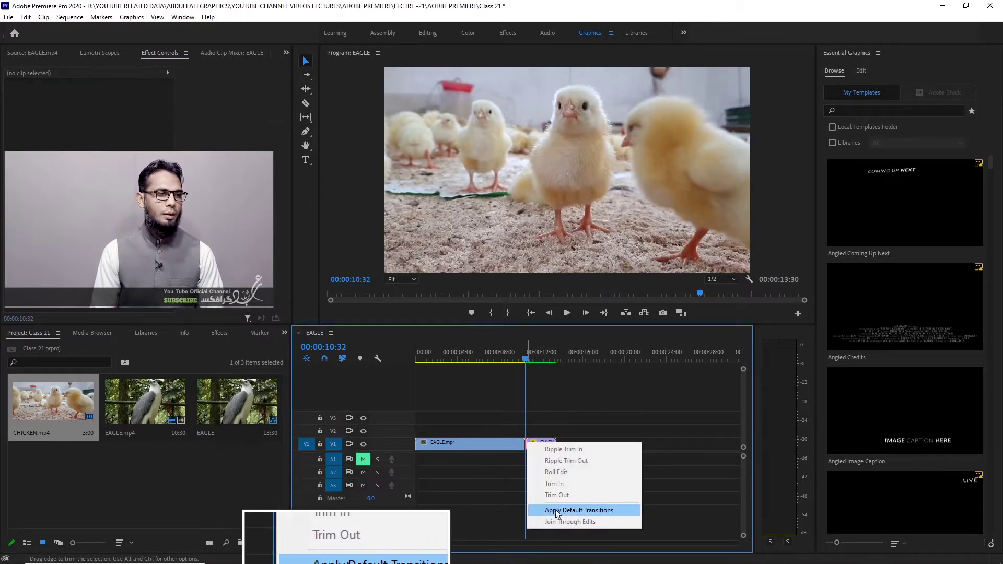
pyautogui.click(568, 510)
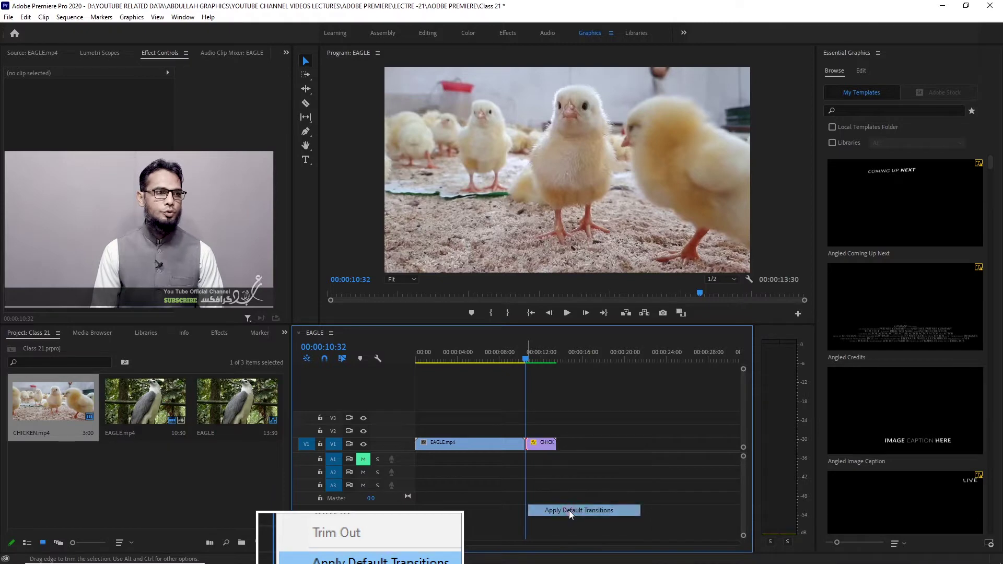
pyautogui.click(577, 301)
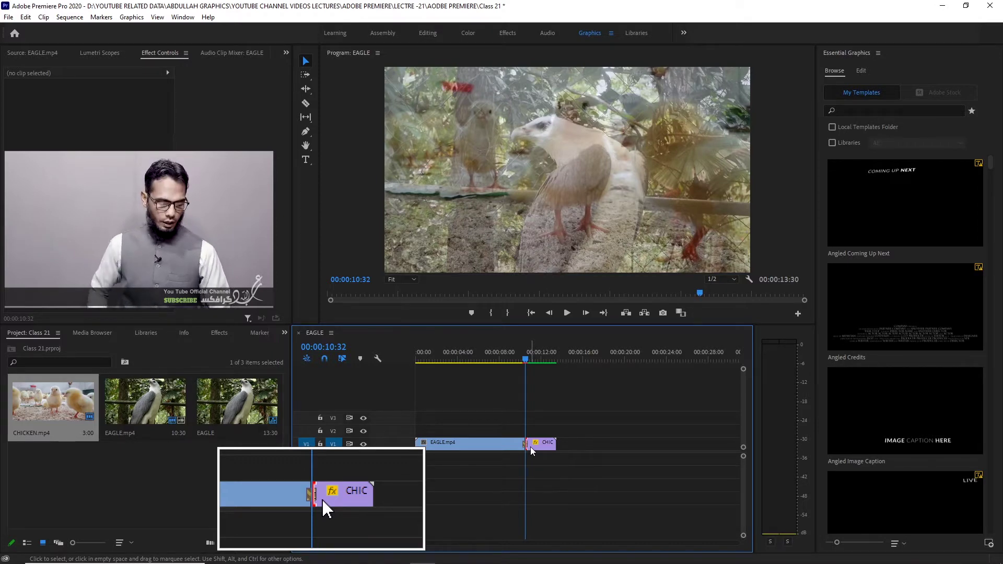
# Examine the Cross Dissolve between the eagle and chicken clips up close and play it back several times from just before the cut
pyautogui.press('=')
pyautogui.press('=')
pyautogui.press('=')
pyautogui.press('=')
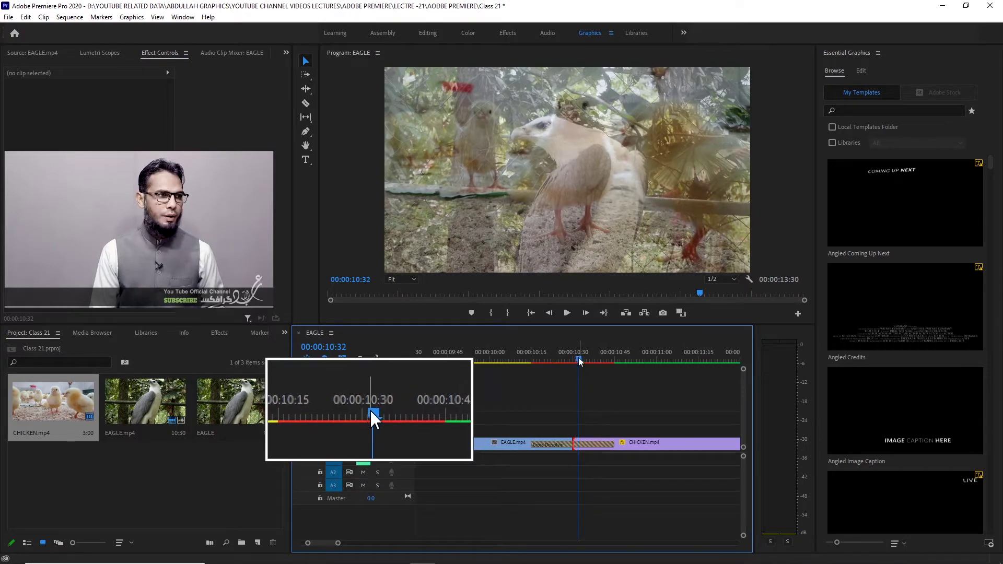
pyautogui.moveTo(579, 359); pyautogui.dragTo(516, 354)
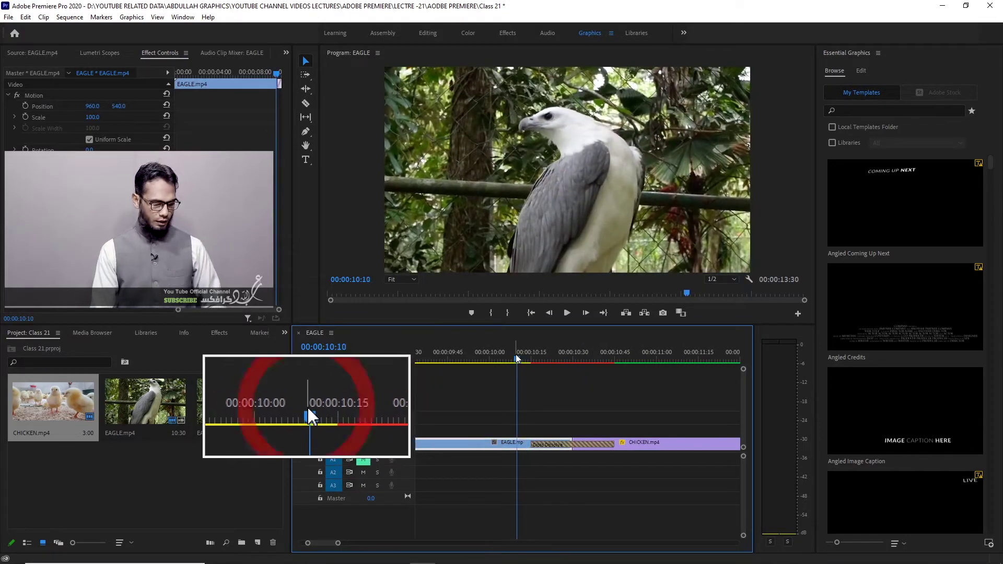
pyautogui.press('-')
pyautogui.press('-')
pyautogui.press('space')
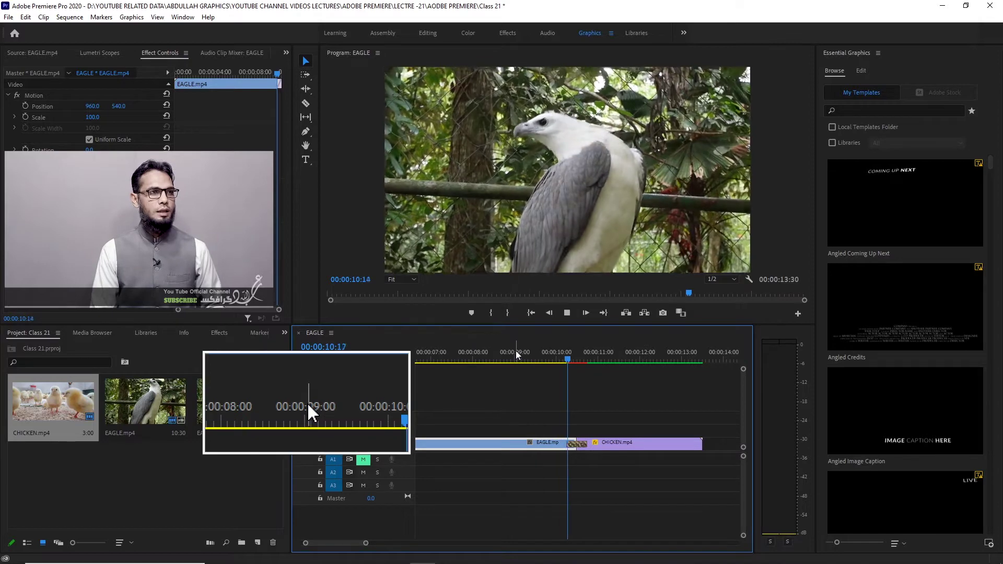
pyautogui.click(560, 356)
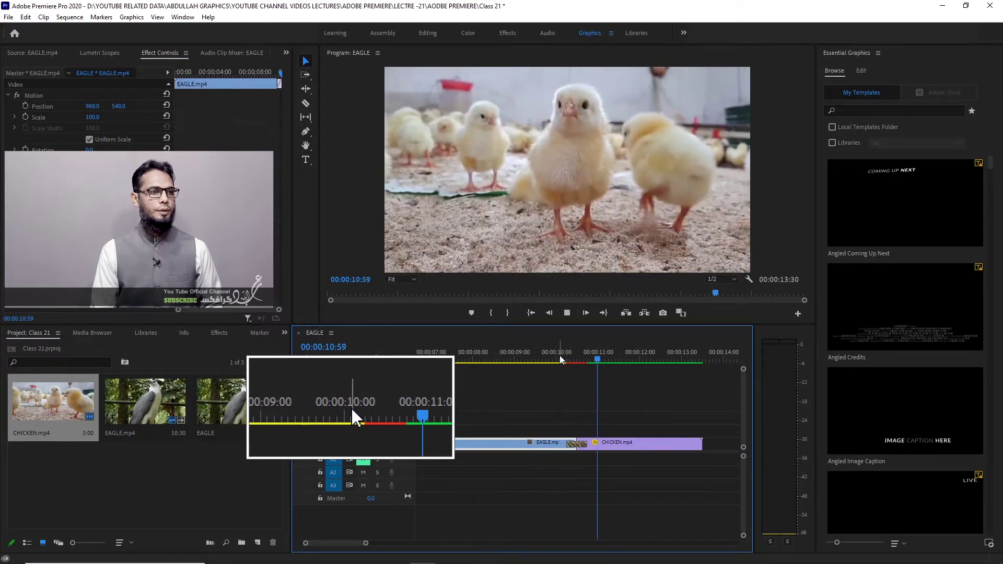
pyautogui.click(560, 355)
pyautogui.click(560, 357)
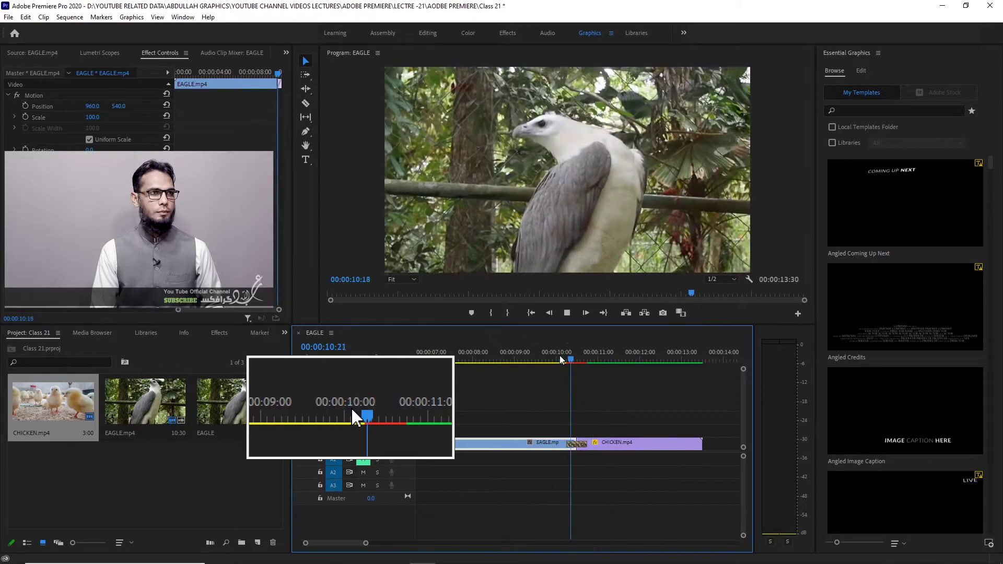
pyautogui.click(559, 356)
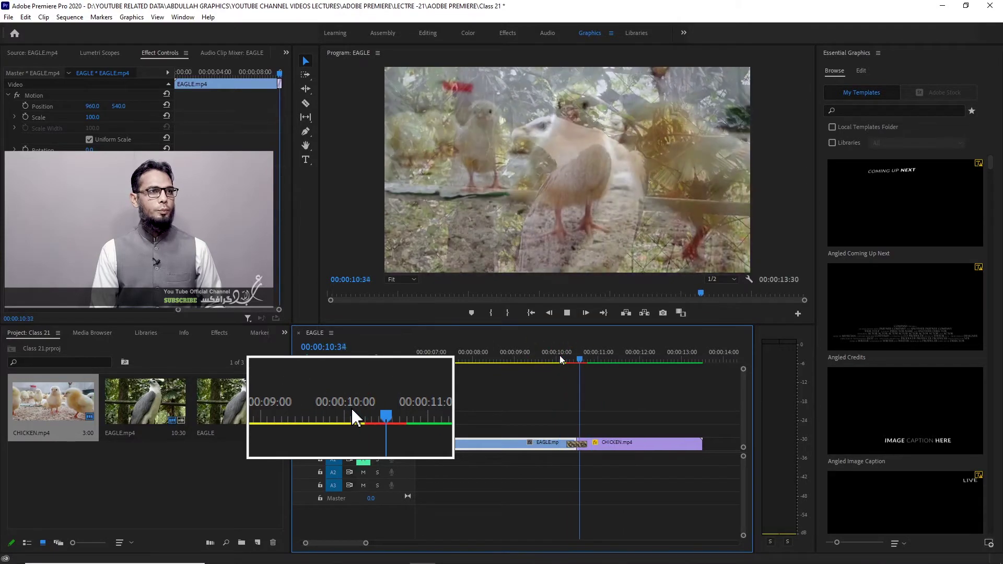
pyautogui.press('space')
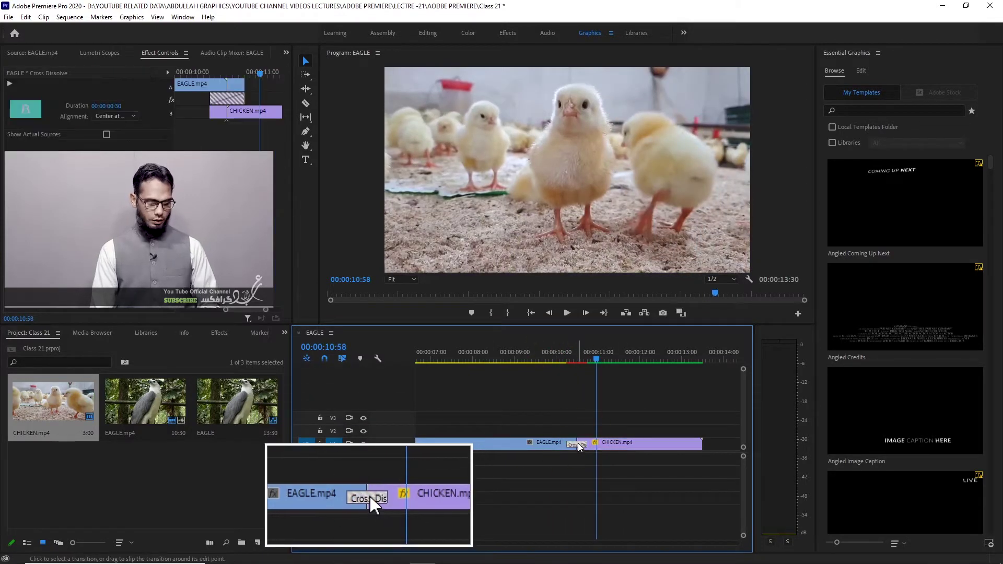
# Play the cut from 00:00:10:00 without the Cross Dissolve and undo the transition's deletion
pyautogui.click(557, 355)
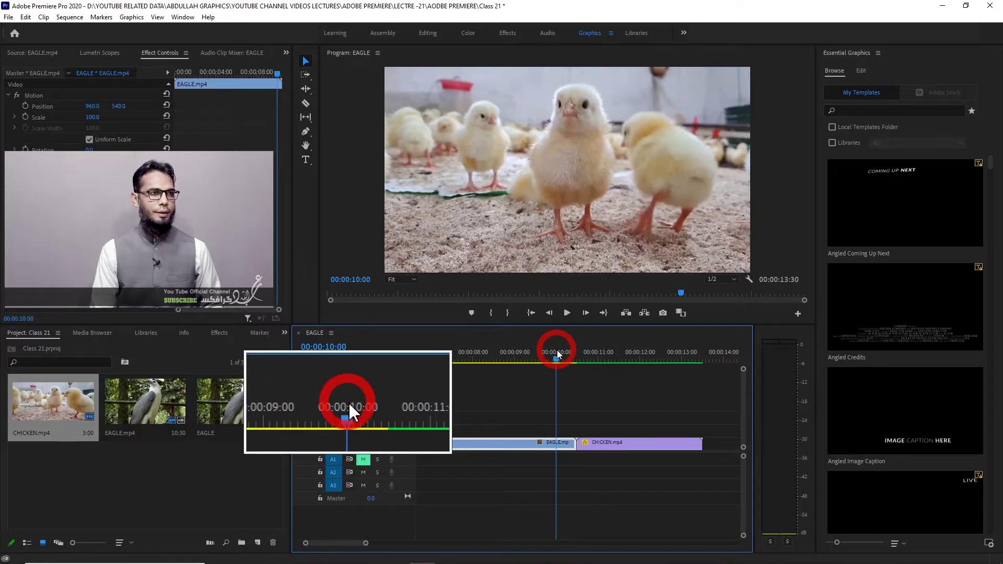
pyautogui.press('space')
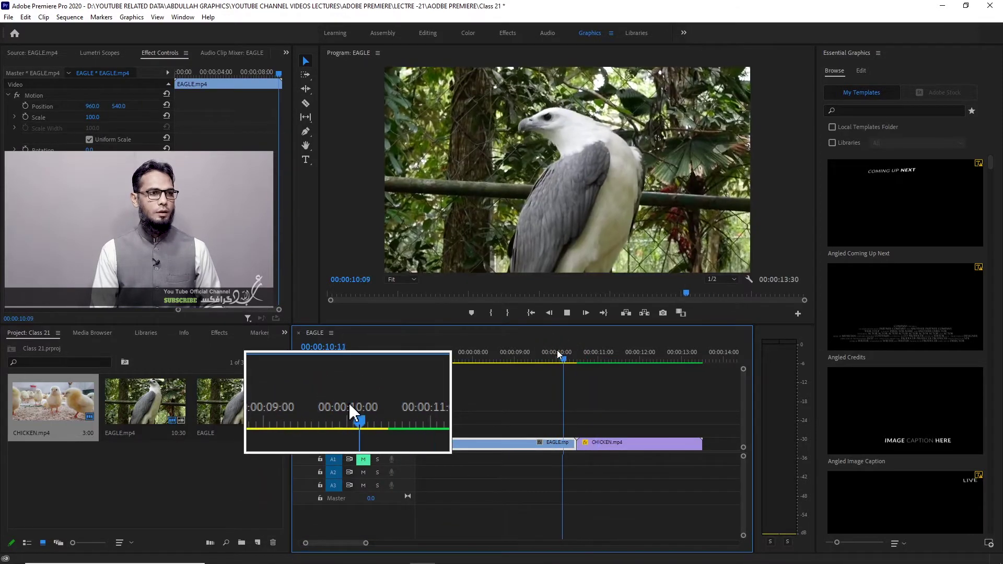
pyautogui.press('space')
pyautogui.hotkey('ctrl', 'z')
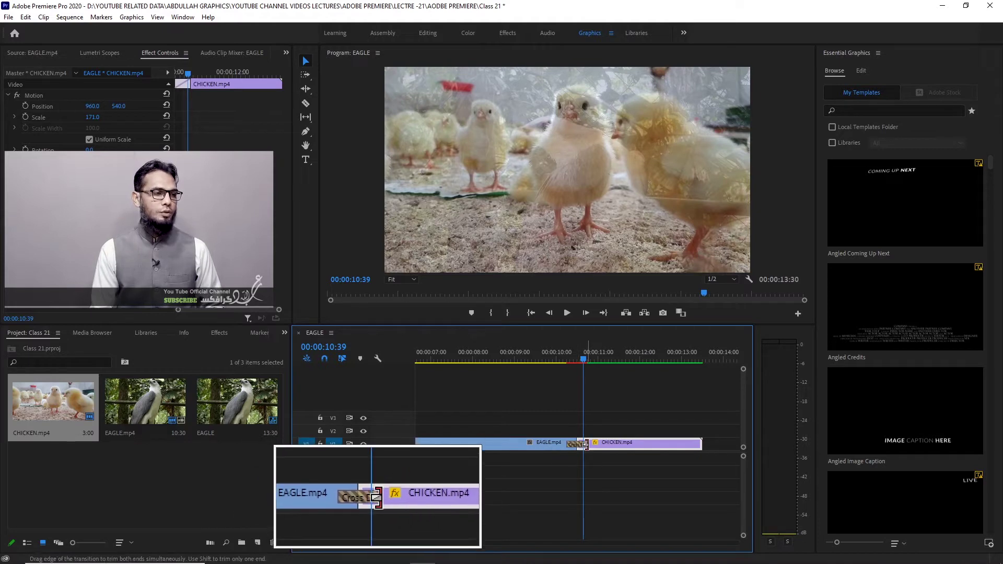
# Extend the end of the Cross Dissolve further into CHICKEN.mp4 for a duration of about 00:00:00:49 and preview it
pyautogui.moveTo(587, 445); pyautogui.dragTo(601, 443)
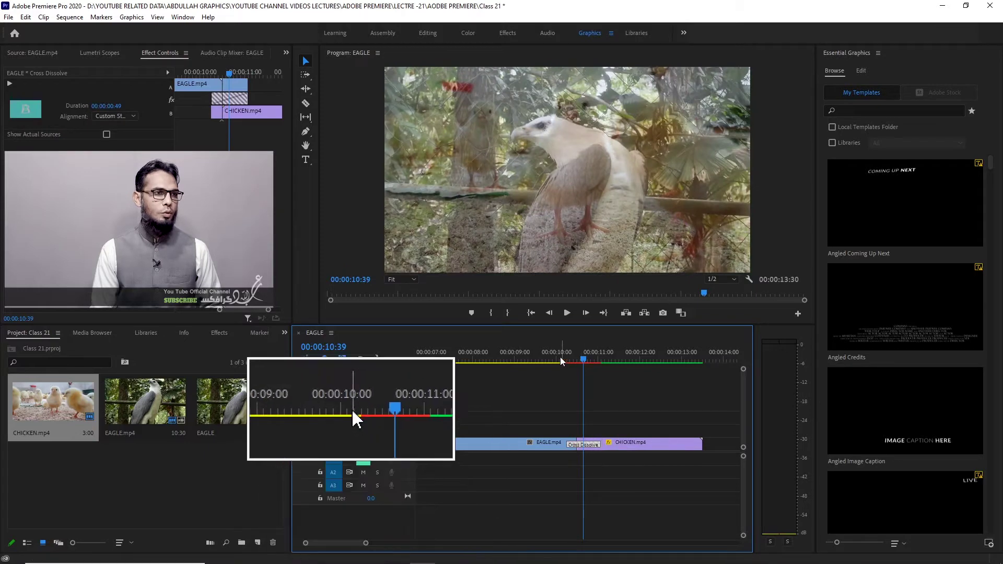
pyautogui.click(560, 352)
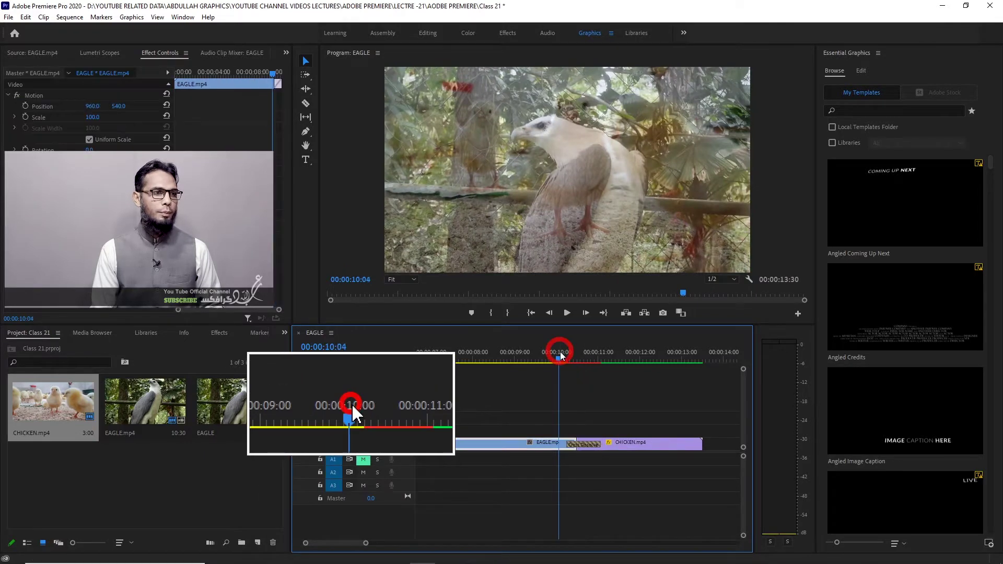
pyautogui.press('space')
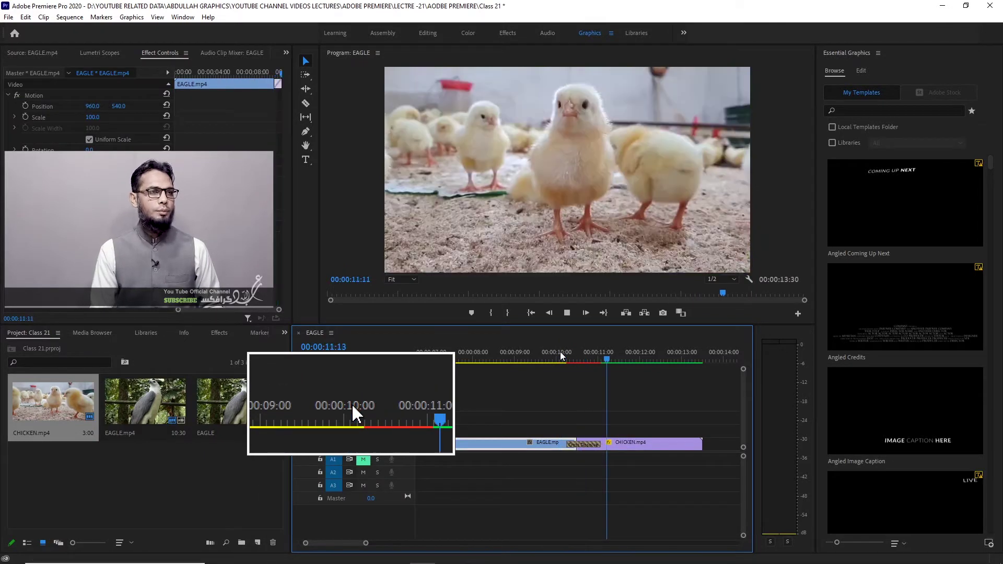
pyautogui.click(560, 353)
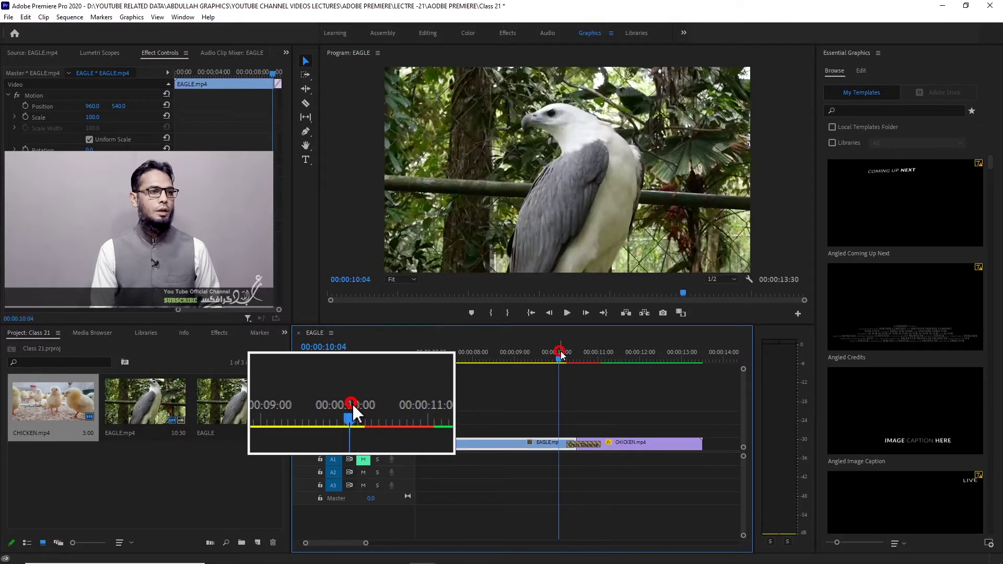
# Extend the start of the Cross Dissolve further into EAGLE.mp4 for a duration of about 00:00:01:08 and preview it
pyautogui.moveTo(566, 444); pyautogui.dragTo(555, 444)
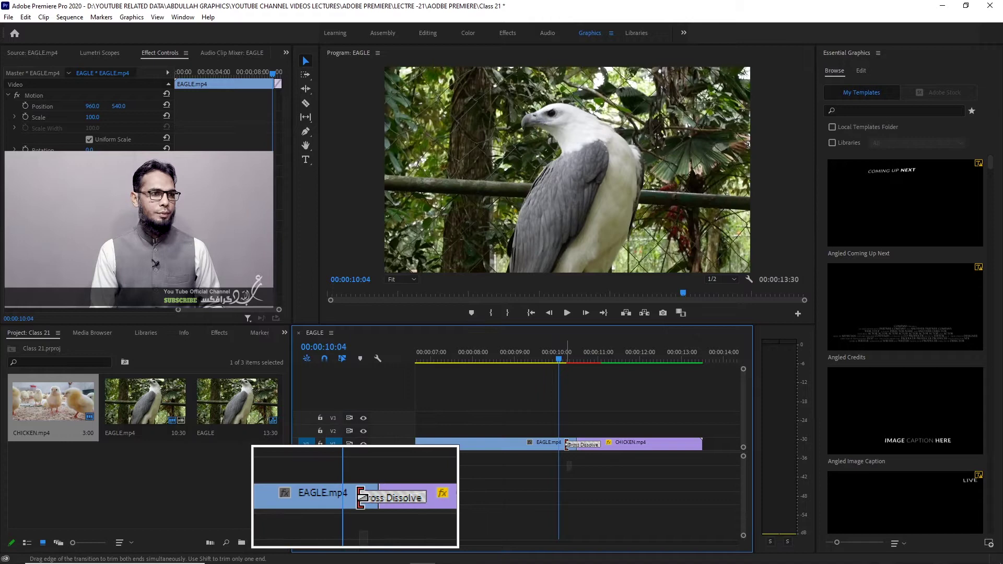
pyautogui.click(531, 354)
pyautogui.press('space')
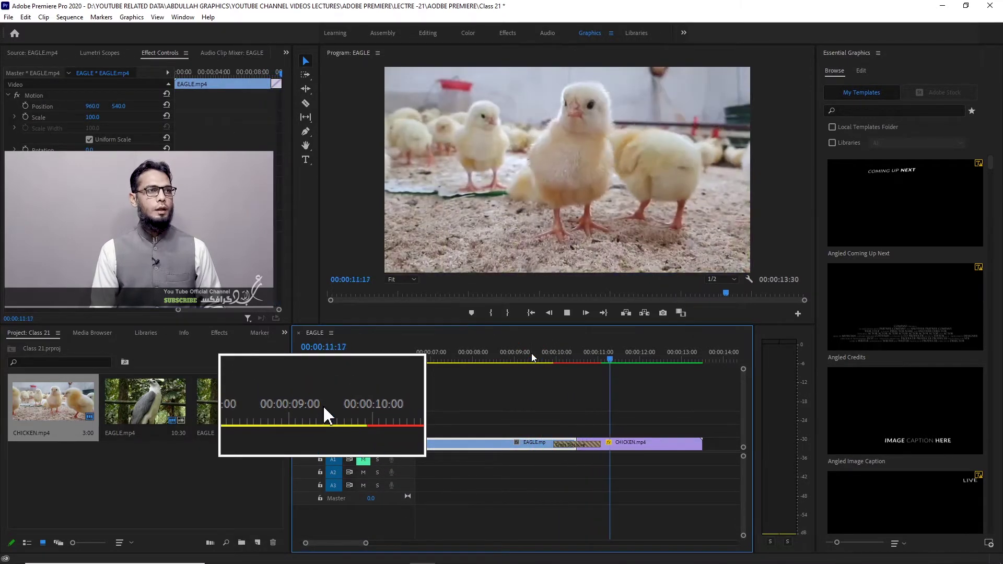
pyautogui.press('space')
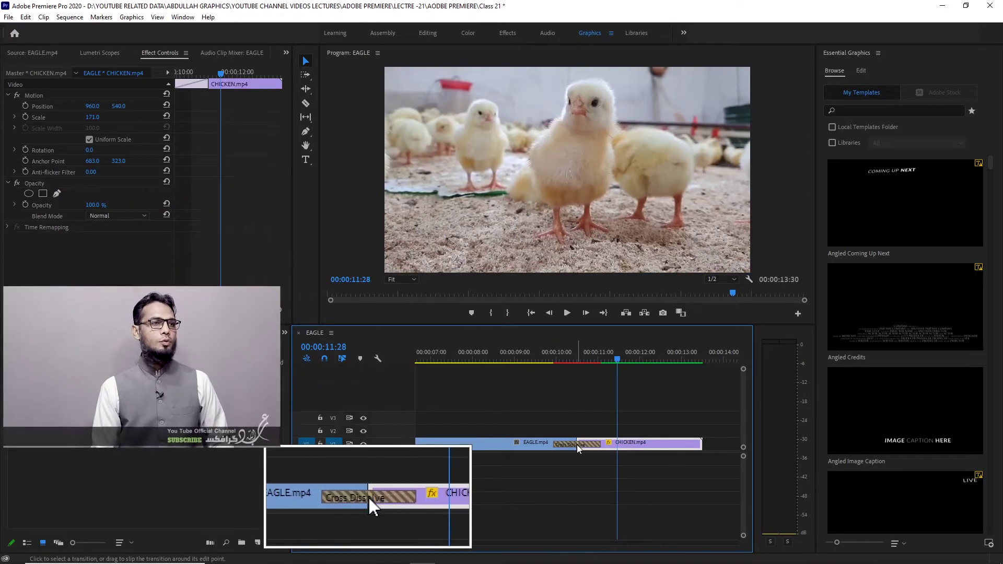
# Set the Cross Dissolve's alignment to Start at Cut and play the transition from about 00:00:10:10
pyautogui.click(577, 445)
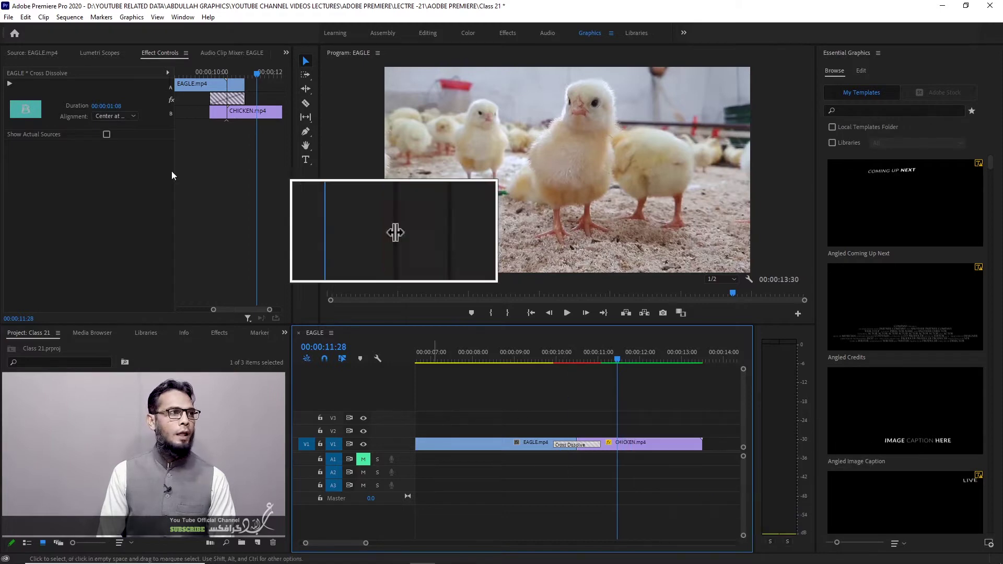
pyautogui.click(120, 116)
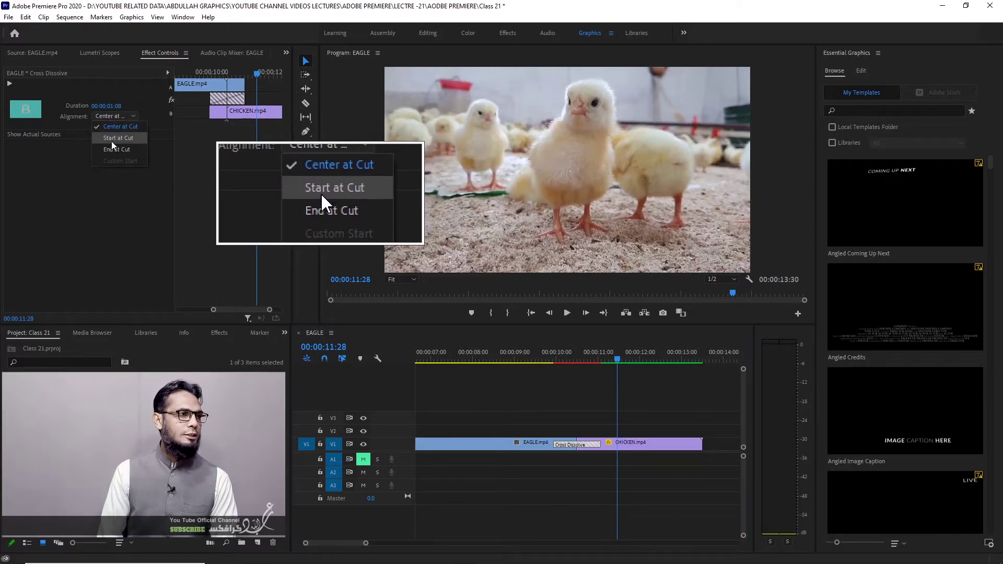
pyautogui.click(117, 142)
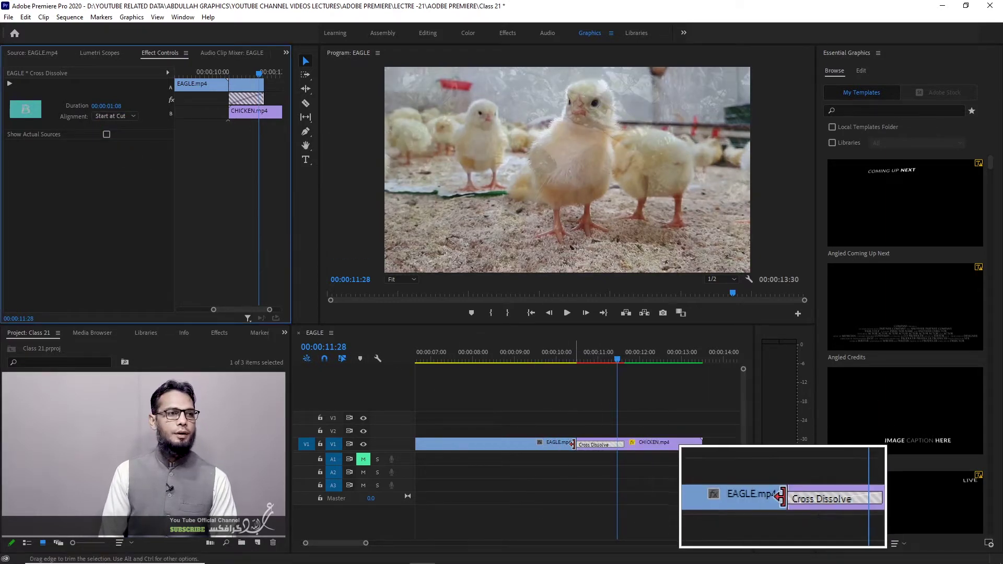
pyautogui.click(562, 350)
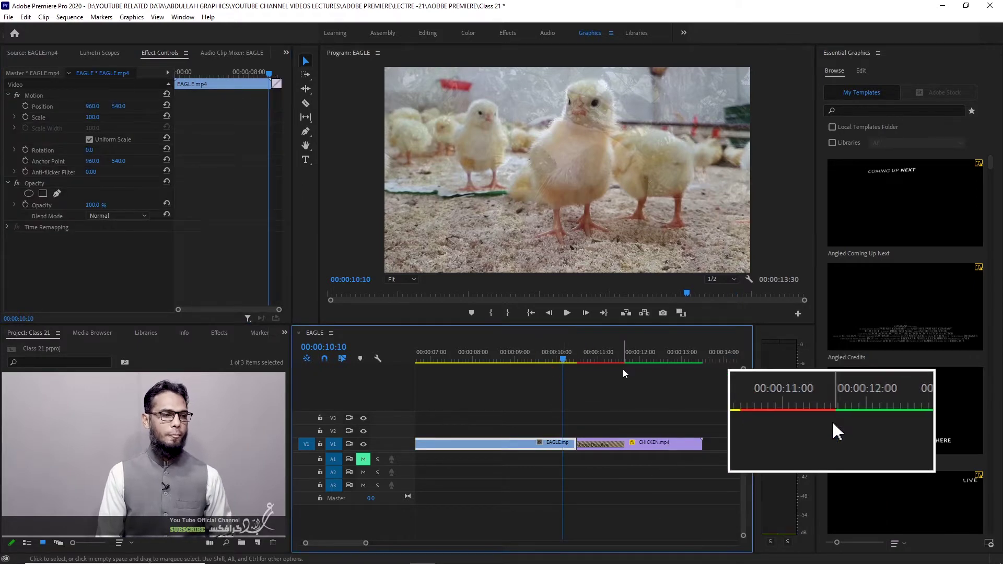
pyautogui.press('space')
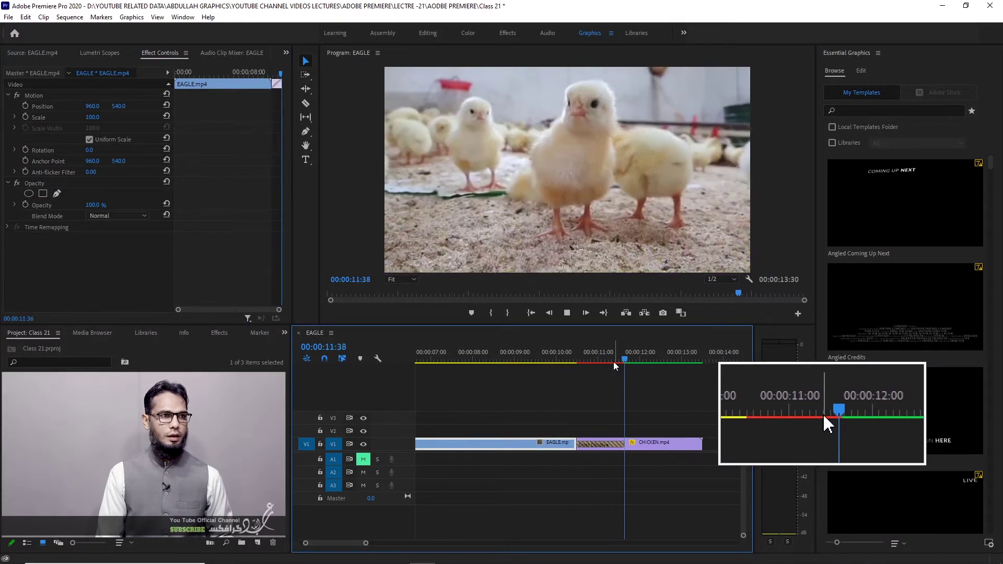
pyautogui.press('space')
pyautogui.click(563, 350)
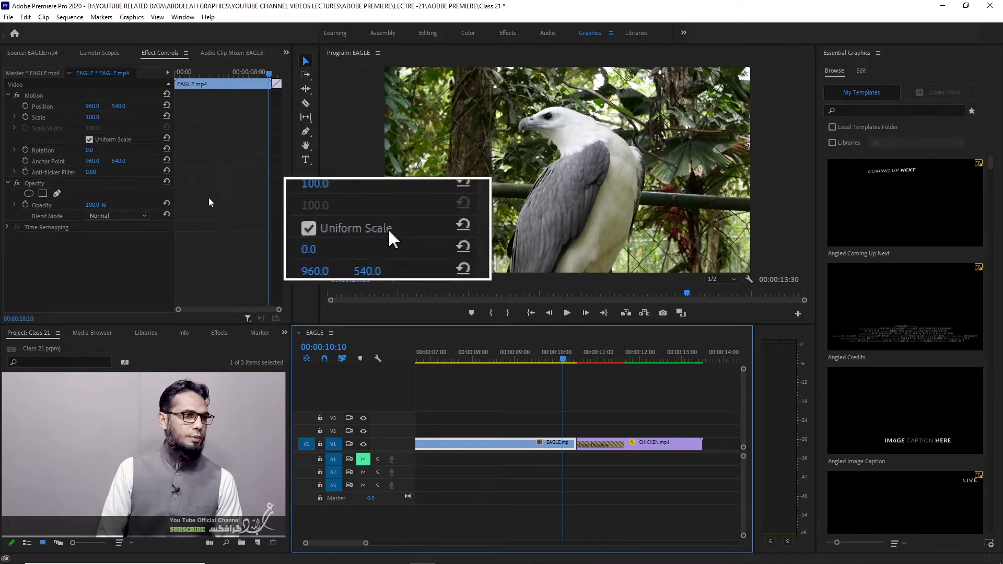
# Set the Cross Dissolve's alignment to End at Cut and play the transition from about 00:00:09:19
pyautogui.click(597, 442)
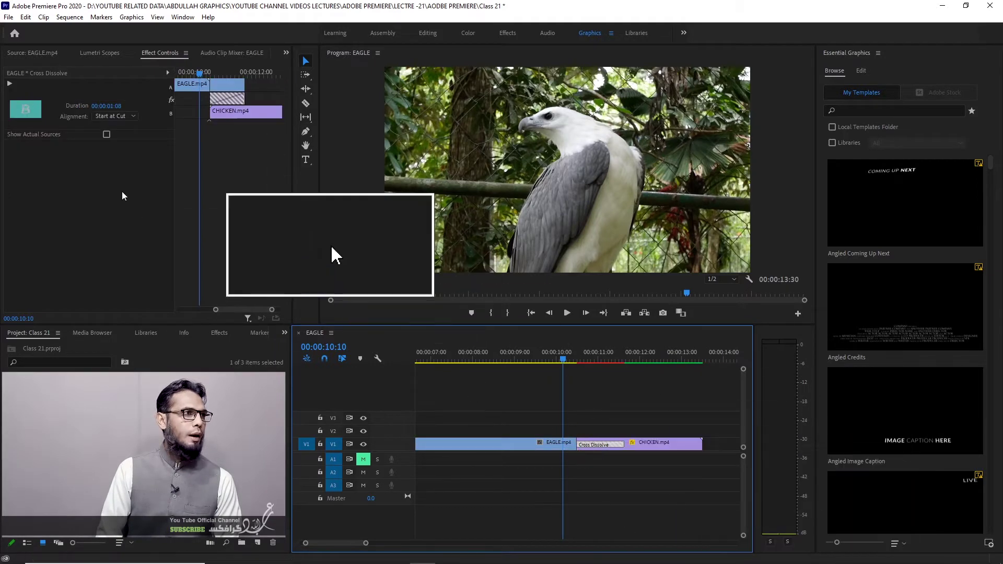
pyautogui.click(133, 116)
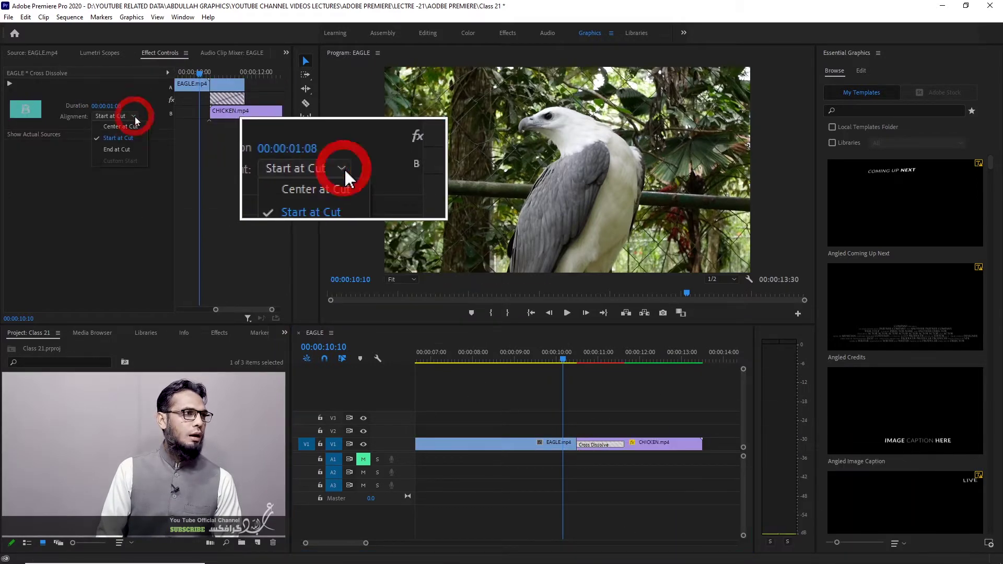
pyautogui.click(117, 150)
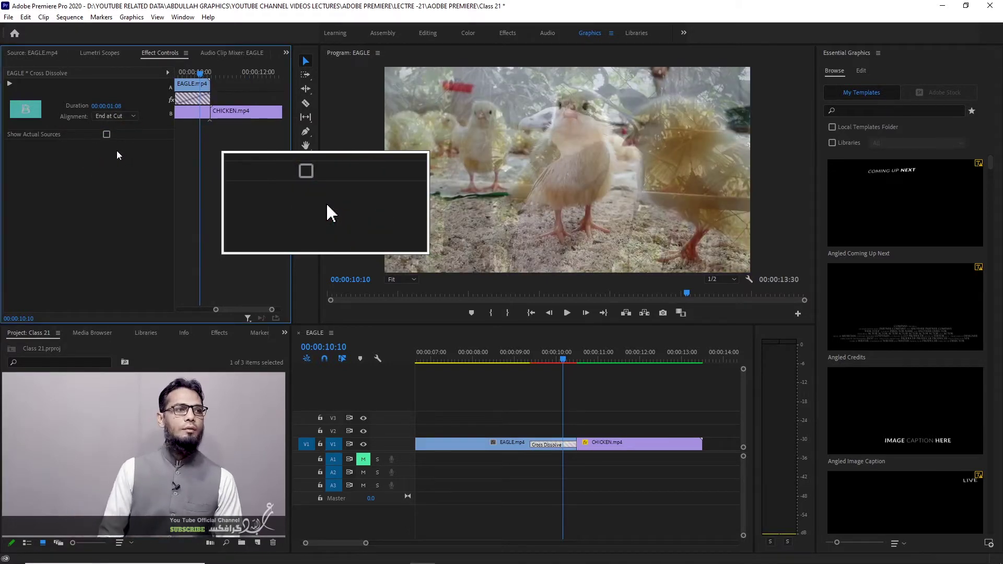
pyautogui.moveTo(561, 357); pyautogui.dragTo(527, 359)
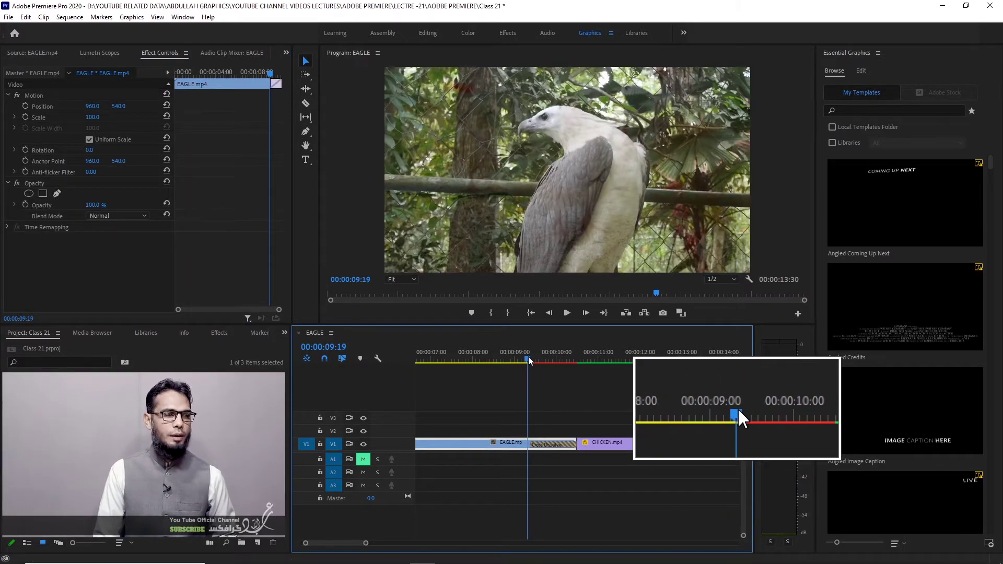
pyautogui.press('space')
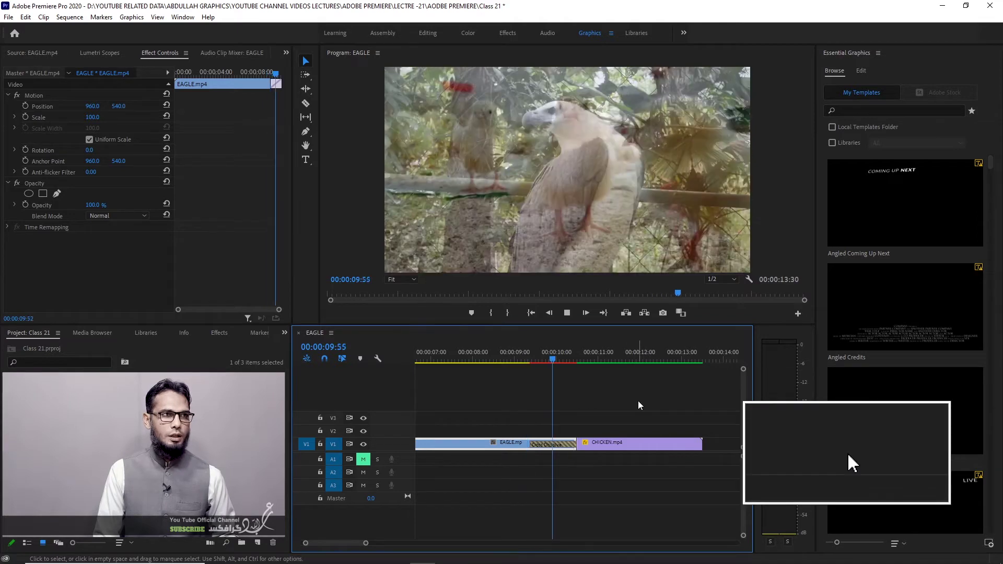
pyautogui.press('space')
pyautogui.click(523, 359)
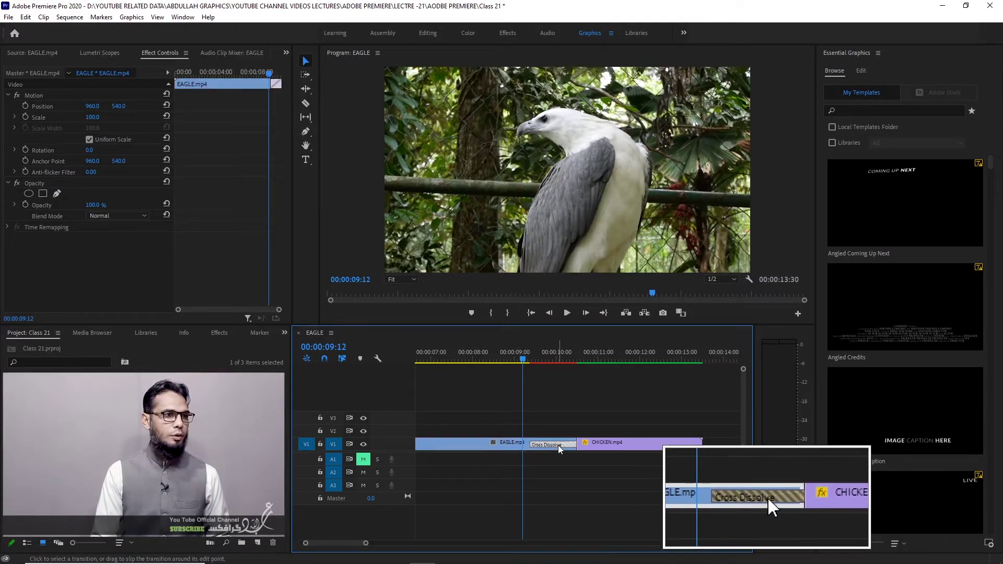
# Set the Cross Dissolve's alignment to Center at Cut
pyautogui.click(558, 446)
pyautogui.click(130, 119)
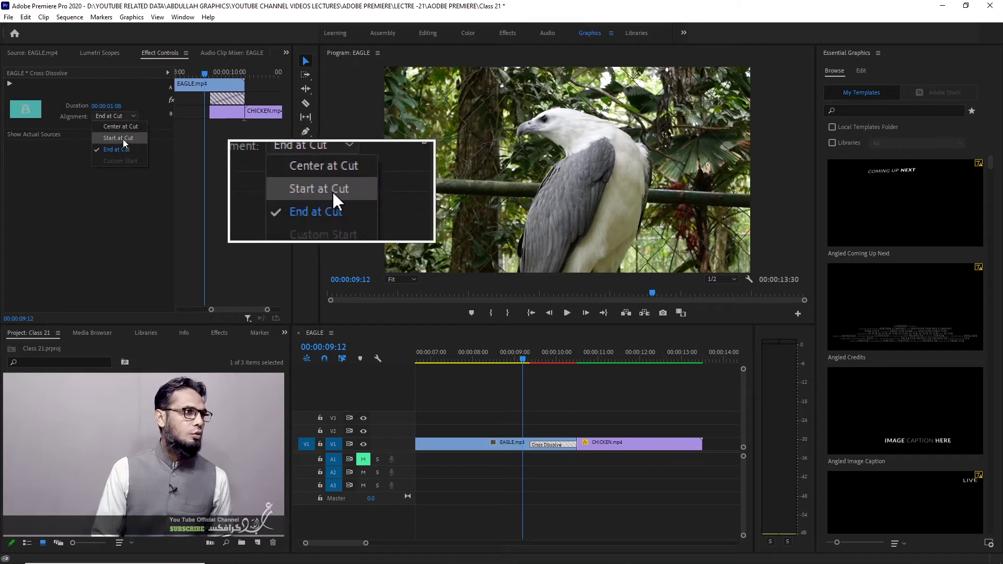
pyautogui.click(117, 128)
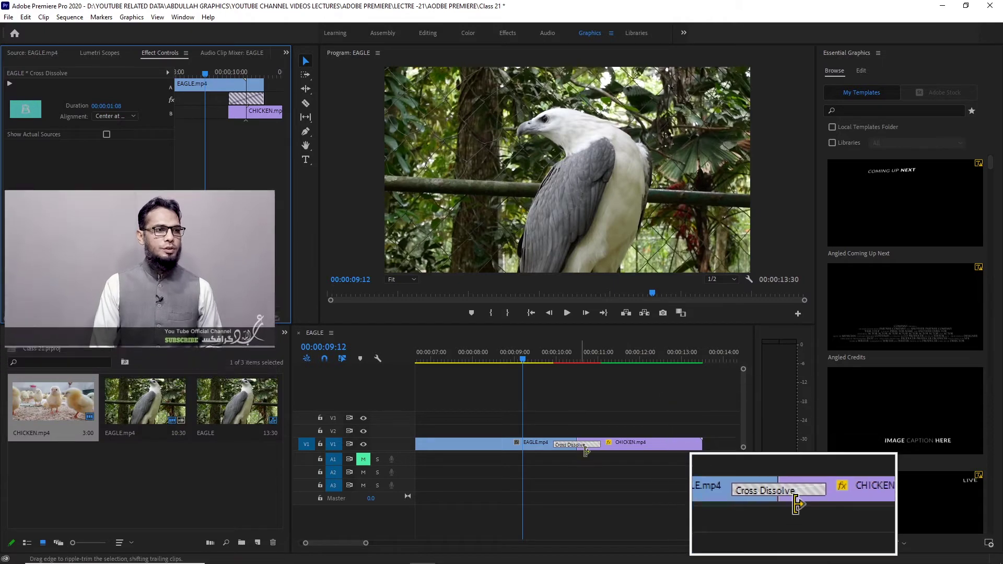
pyautogui.click(580, 447)
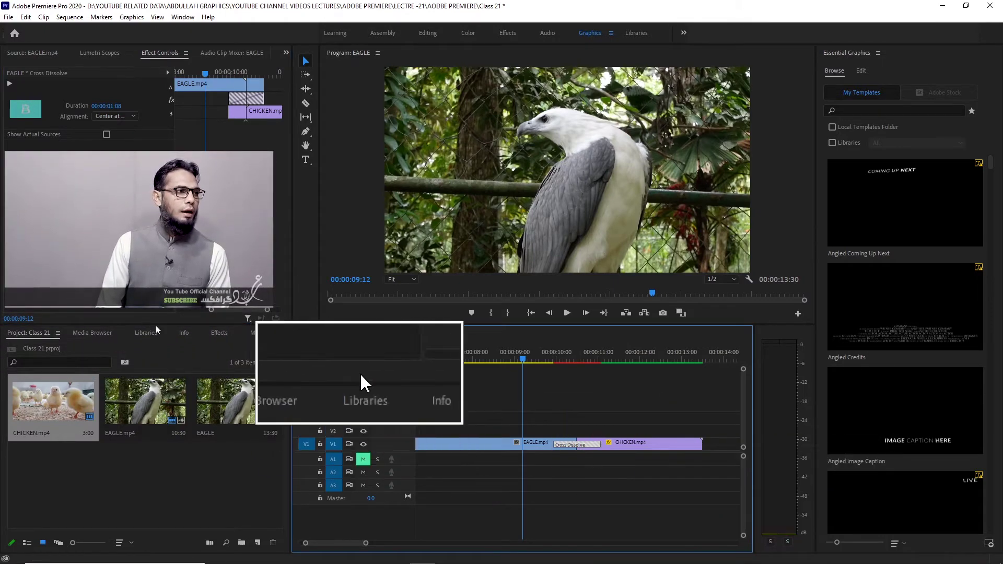
# Replace the Cross Dissolve at the cut with the 3D Motion transition Cube Spin and play it from about 00:00:09:52
pyautogui.click(284, 333)
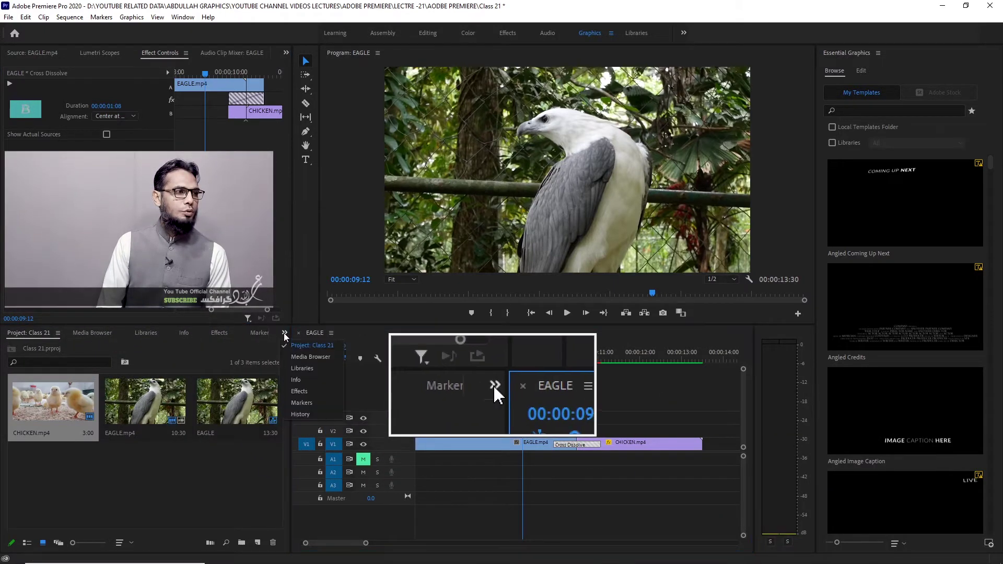
pyautogui.click(299, 391)
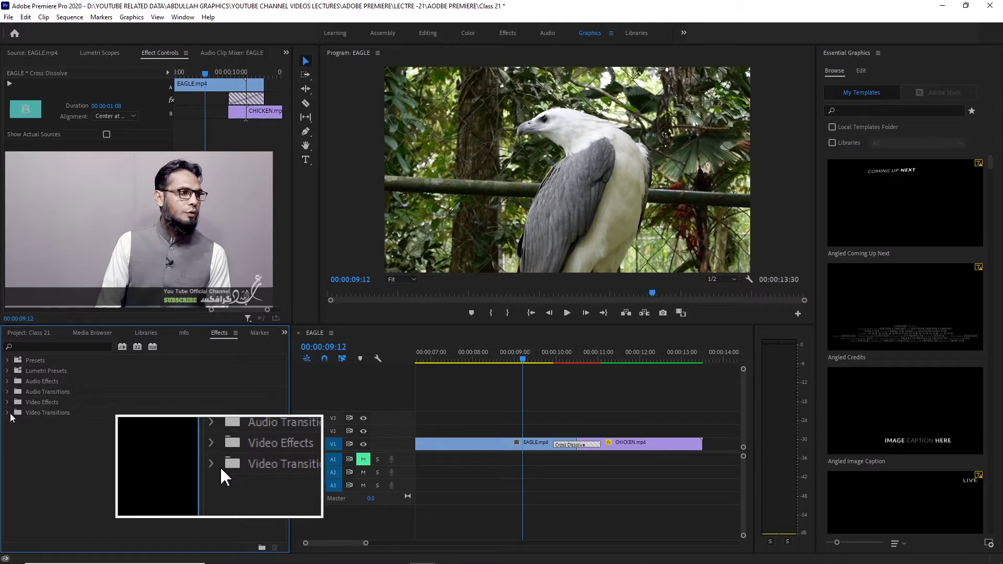
pyautogui.click(9, 413)
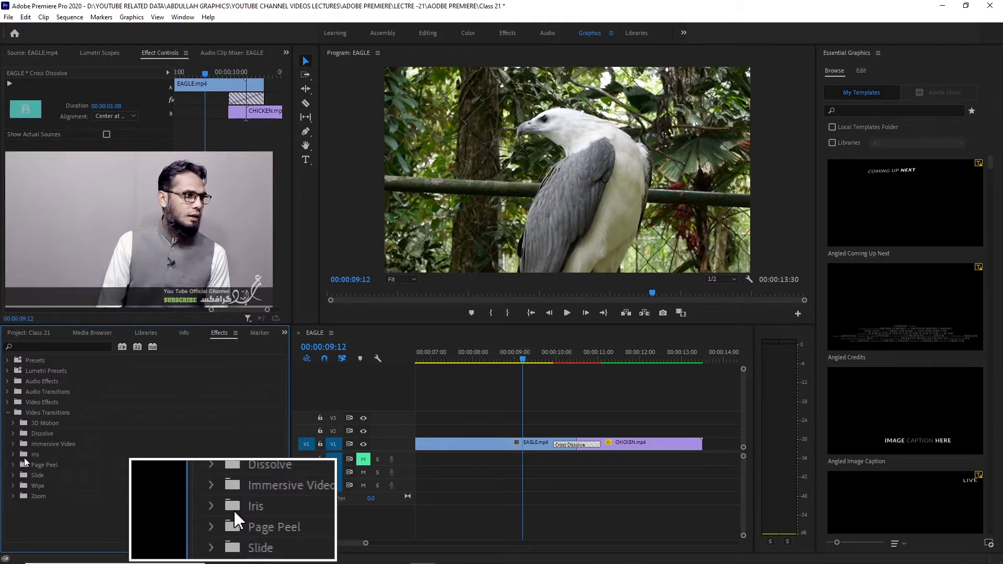
pyautogui.click(13, 424)
pyautogui.moveTo(52, 434); pyautogui.dragTo(579, 445)
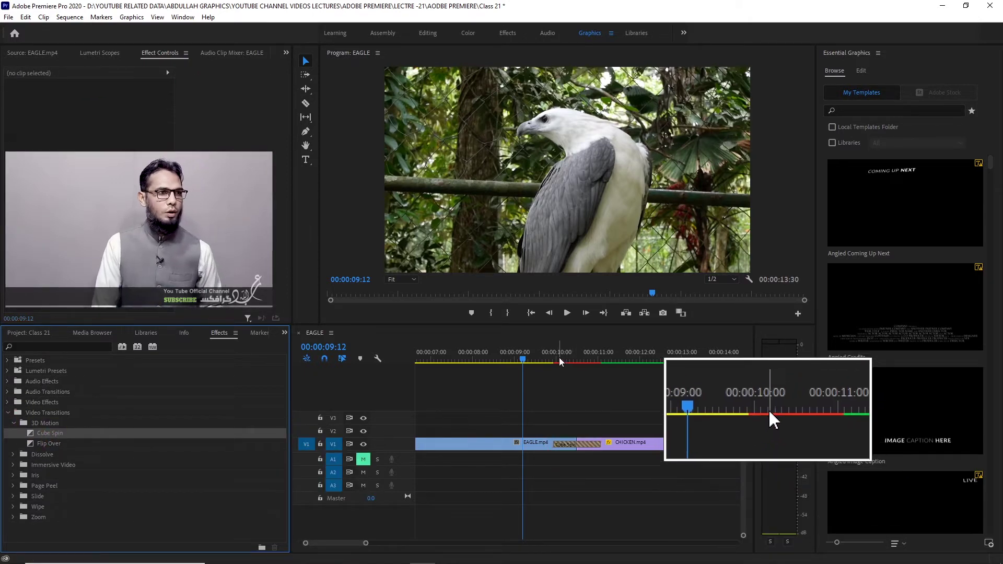
pyautogui.click(551, 356)
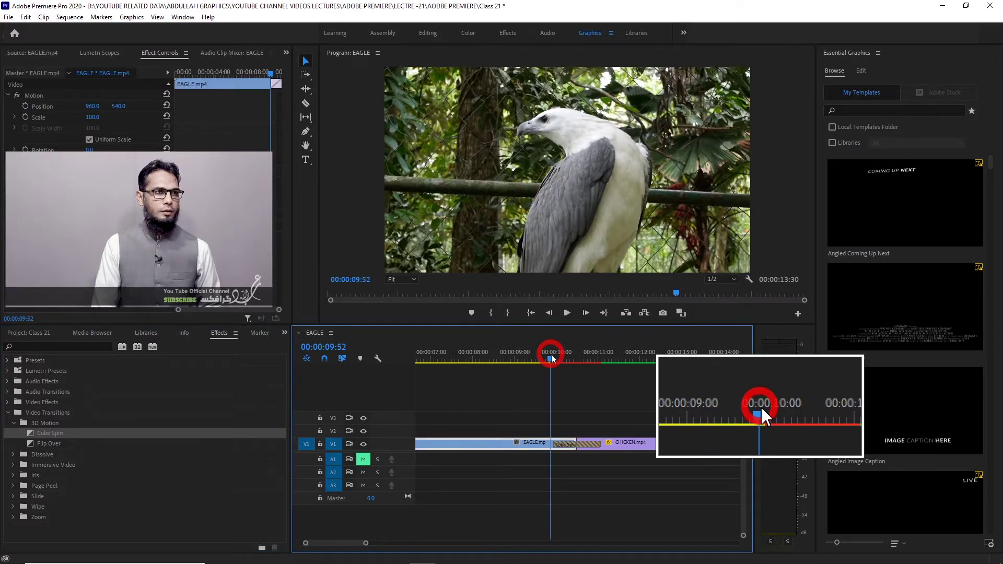
pyautogui.press('space')
pyautogui.press('space')
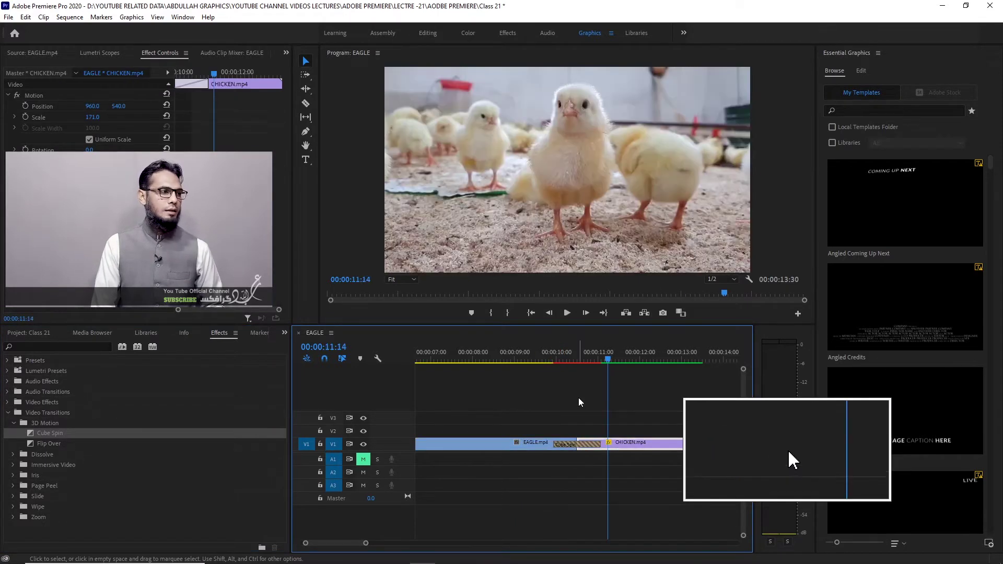
# Replace the Cube Spin at the cut with the Dip to White dissolve and play it from about 00:00:09:37
pyautogui.click(13, 454)
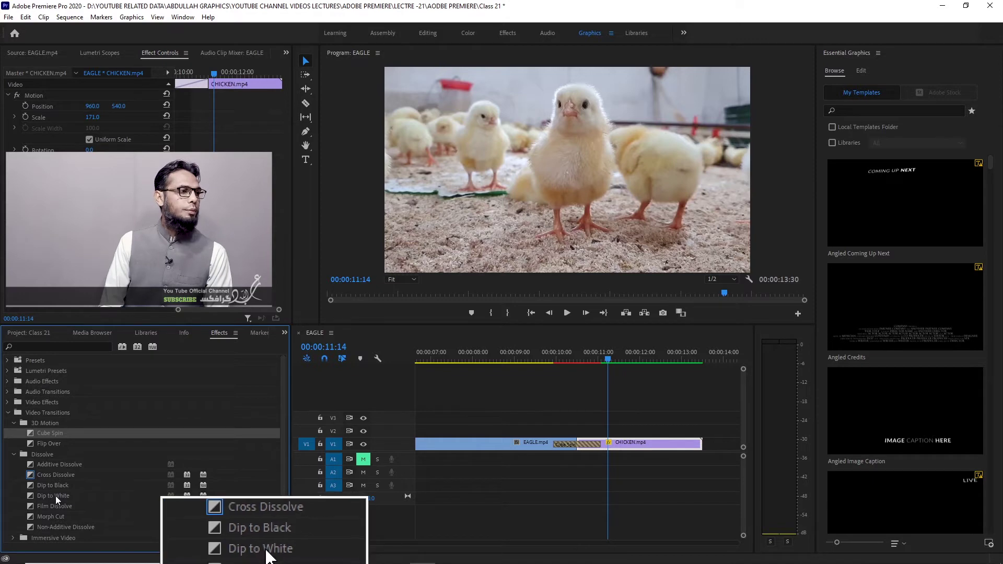
pyautogui.moveTo(57, 499); pyautogui.dragTo(577, 456)
pyautogui.click(540, 359)
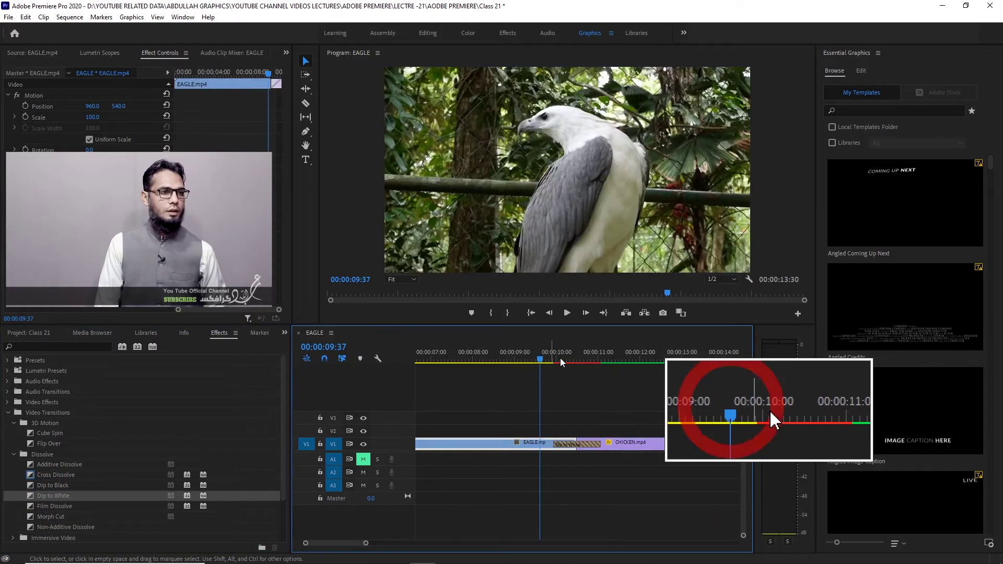
pyautogui.press('space')
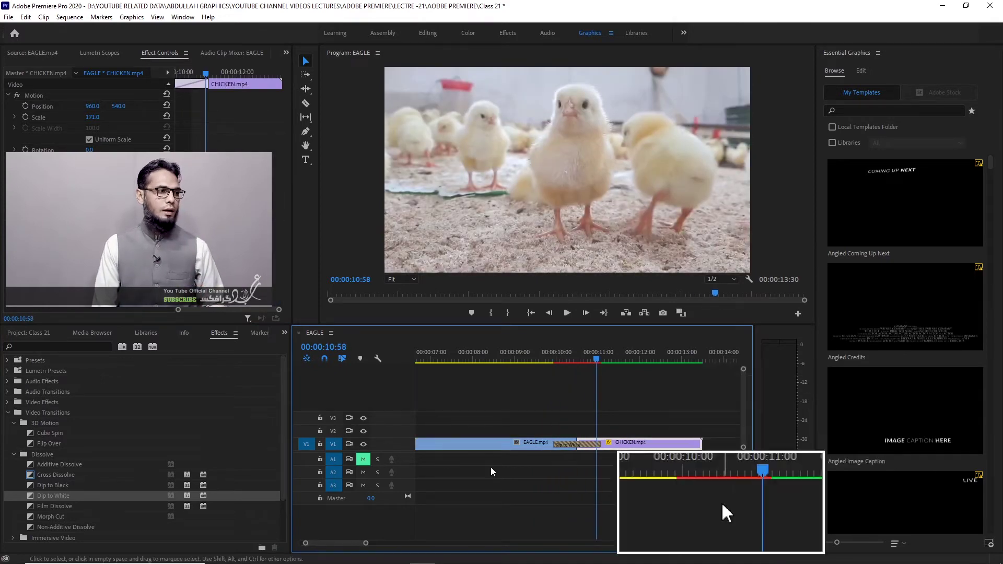
# Replace the Dip to White at the cut with Dip to Black and play it from just before the transition
pyautogui.moveTo(63, 487); pyautogui.dragTo(577, 450)
pyautogui.click(538, 351)
pyautogui.press('space')
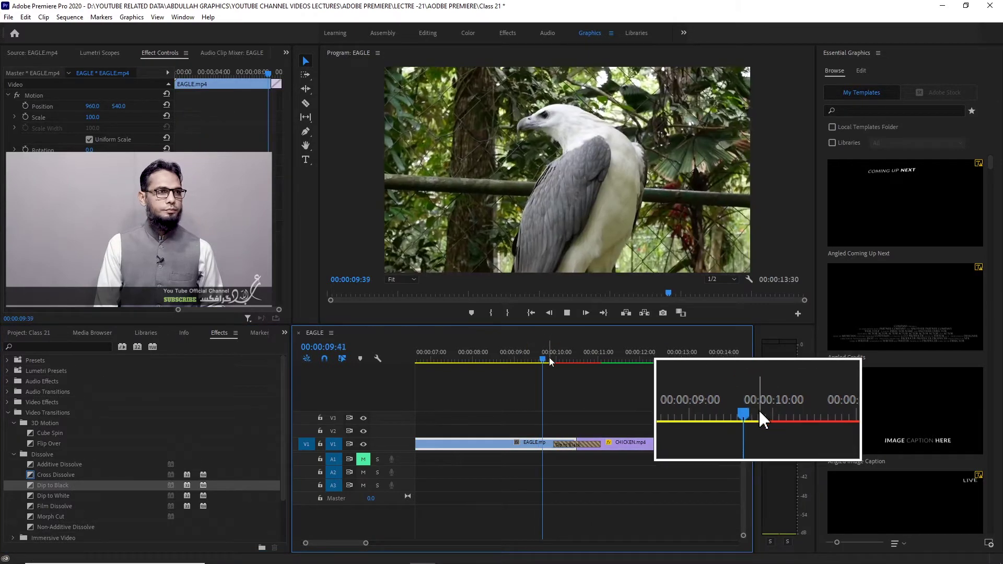
pyautogui.click(549, 359)
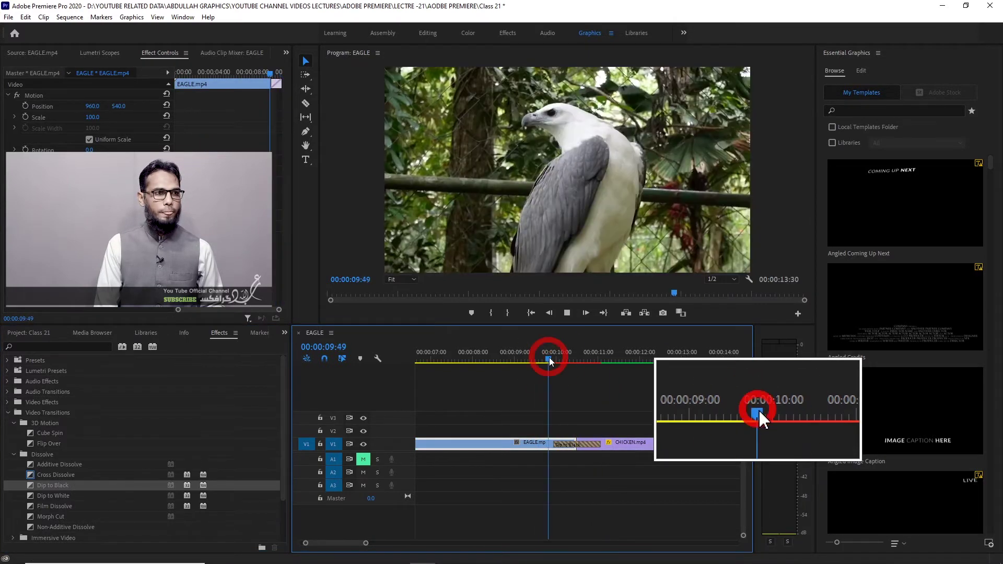
pyautogui.click(548, 358)
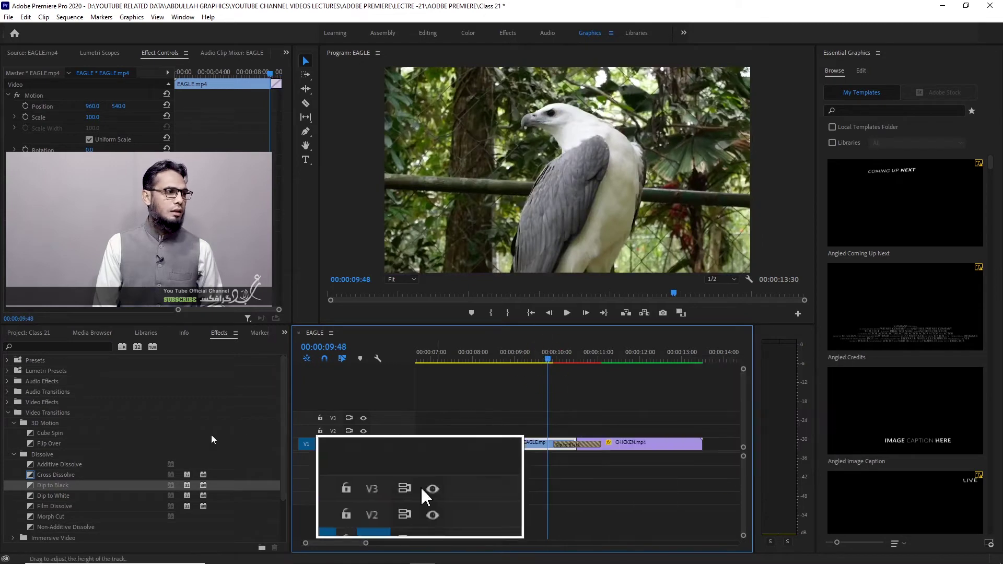
# Replace the Dip to Black at the cut with the Band Wipe transition and play it from about 00:00:09:48
pyautogui.scroll(-3, 70, 491)
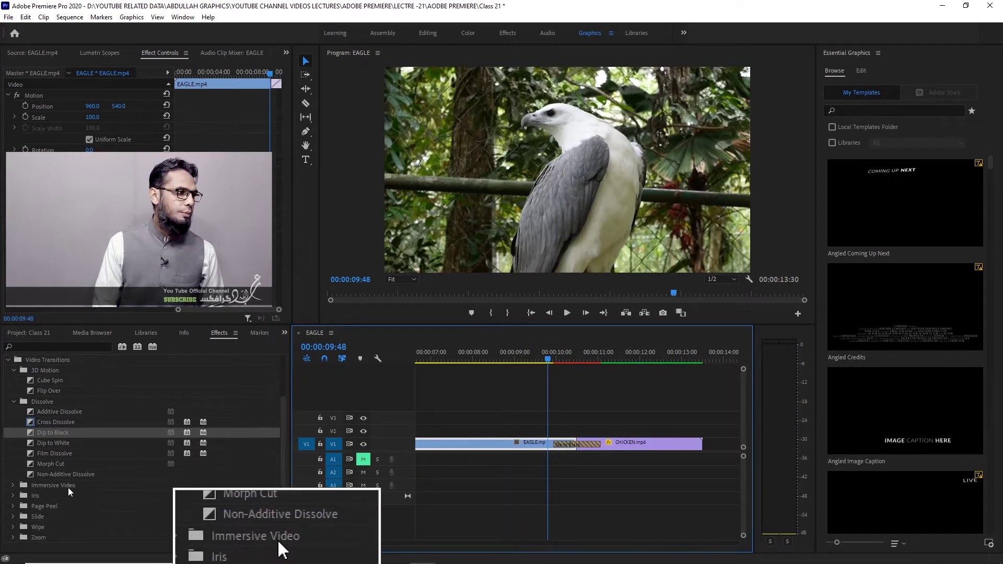
pyautogui.click(13, 527)
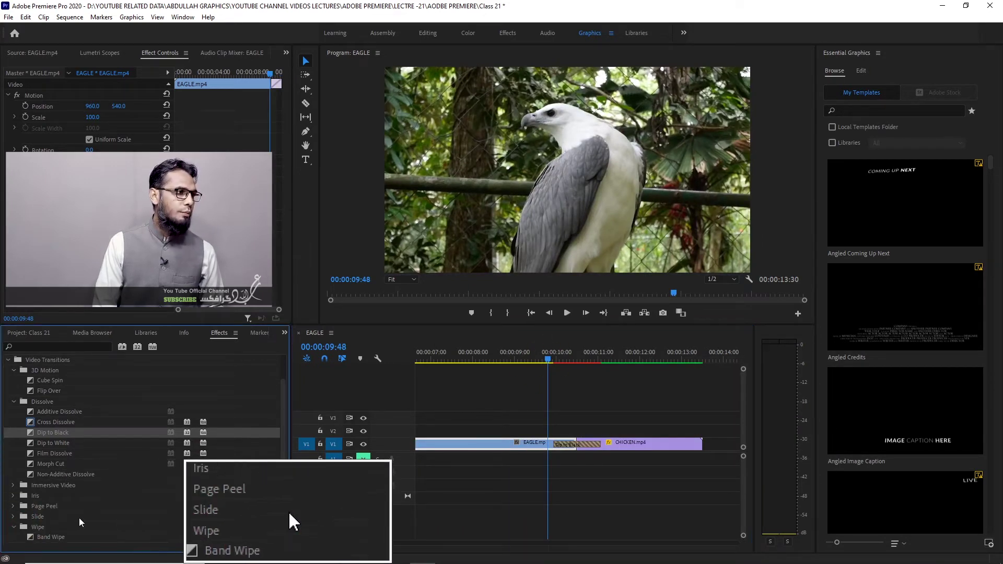
pyautogui.scroll(-1, 73, 522)
pyautogui.moveTo(63, 517); pyautogui.dragTo(574, 448)
pyautogui.press('space')
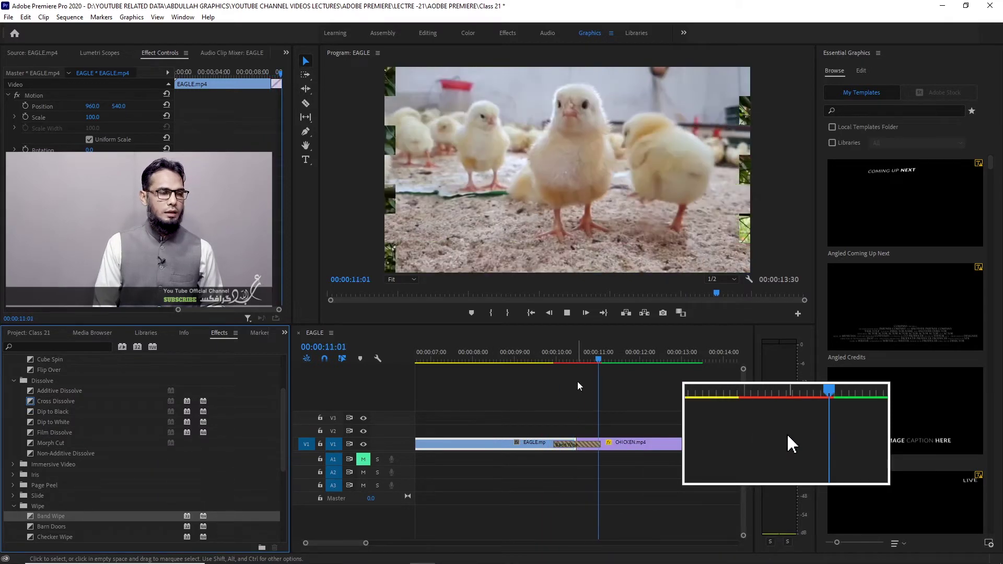
# Replace the Band Wipe at the cut with the Barn Doors wipe and play it from about 00:00:09:42
pyautogui.scroll(-1, 48, 495)
pyautogui.moveTo(55, 507); pyautogui.dragTo(574, 447)
pyautogui.click(547, 357)
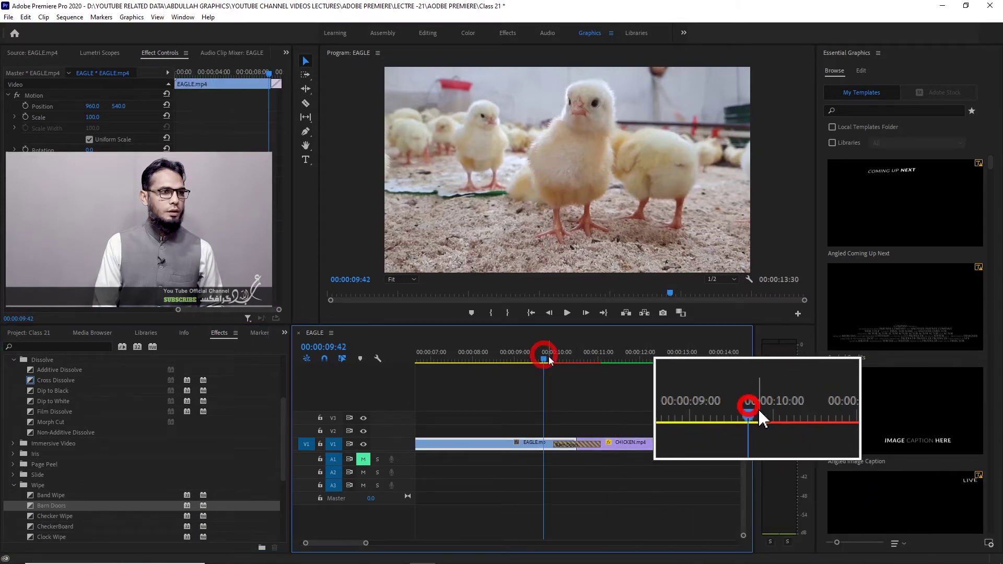
pyautogui.press('space')
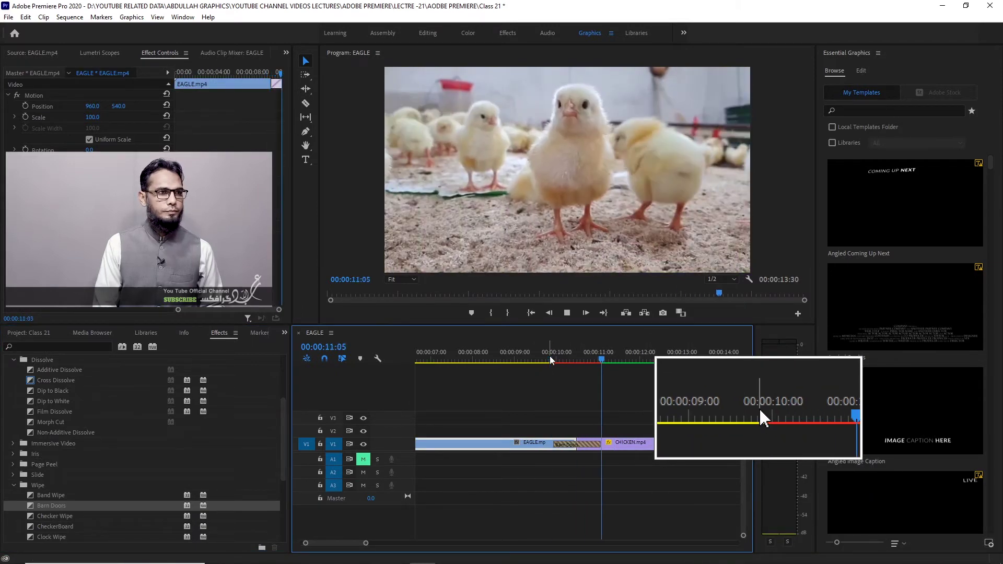
pyautogui.click(547, 356)
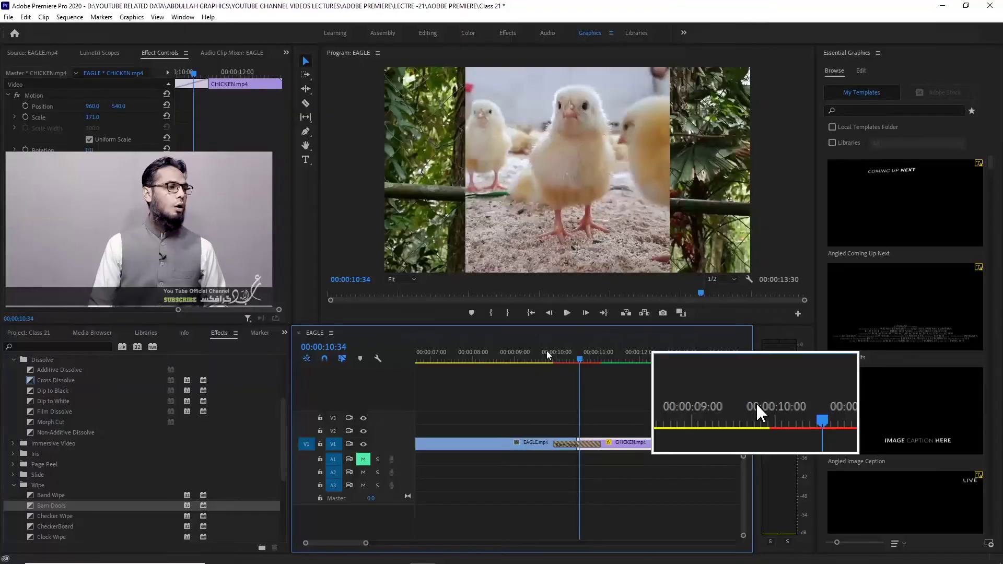
# Replace the Barn Doors at the cut with the Cross Zoom transition and play it from just before the transition
pyautogui.scroll(-5, 78, 518)
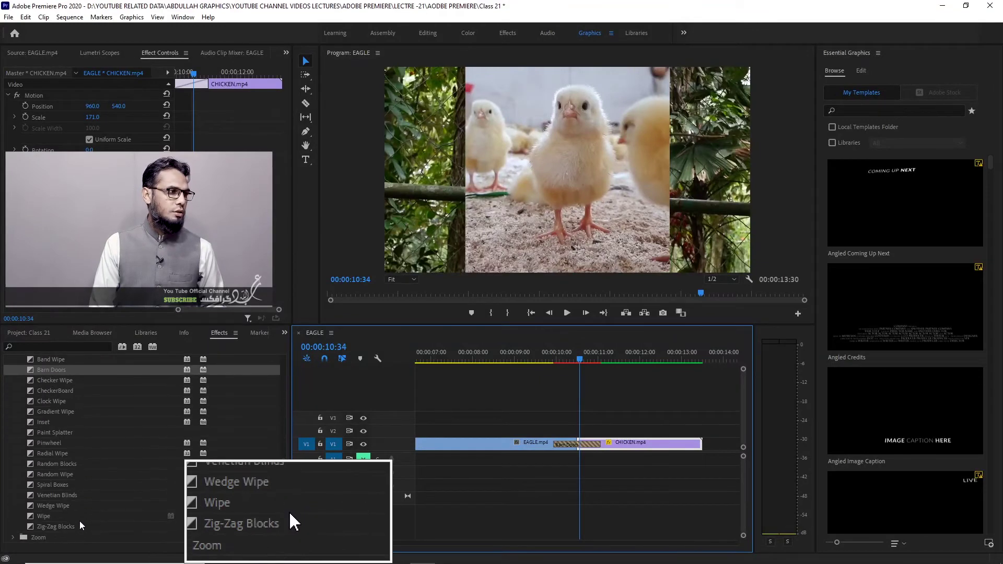
pyautogui.click(13, 538)
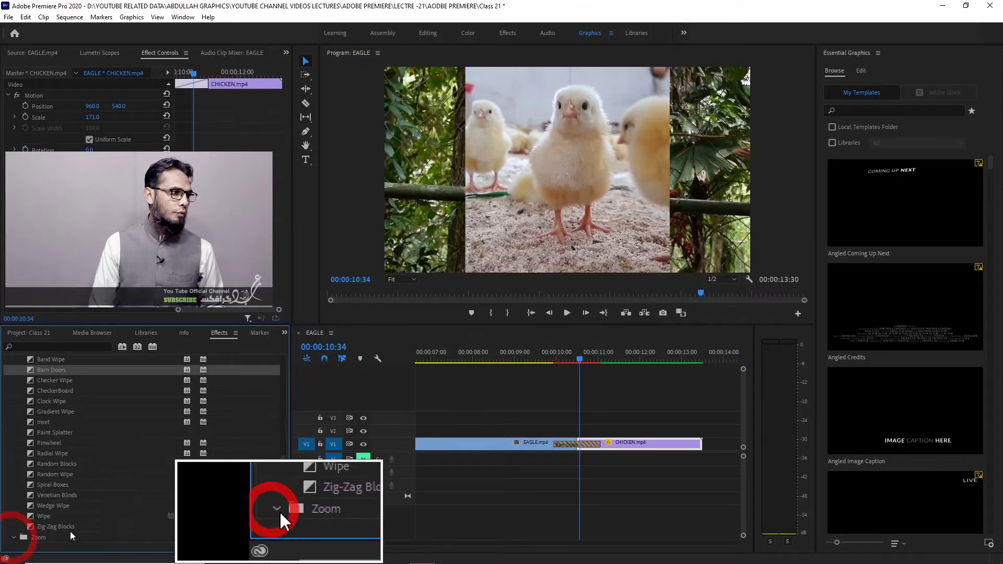
pyautogui.scroll(-1, 71, 530)
pyautogui.moveTo(68, 536); pyautogui.dragTo(584, 444)
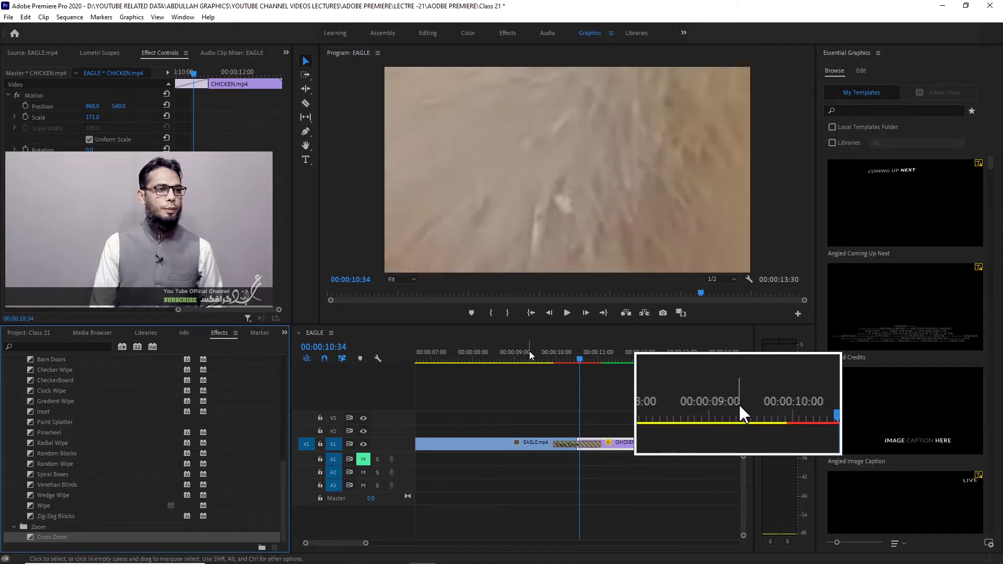
pyautogui.click(529, 354)
pyautogui.press('space')
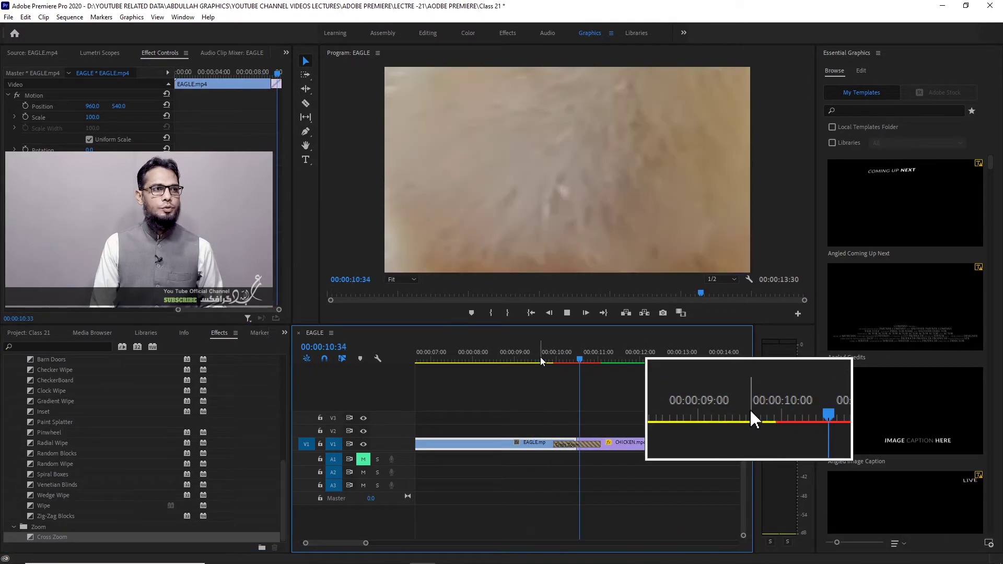
pyautogui.click(540, 358)
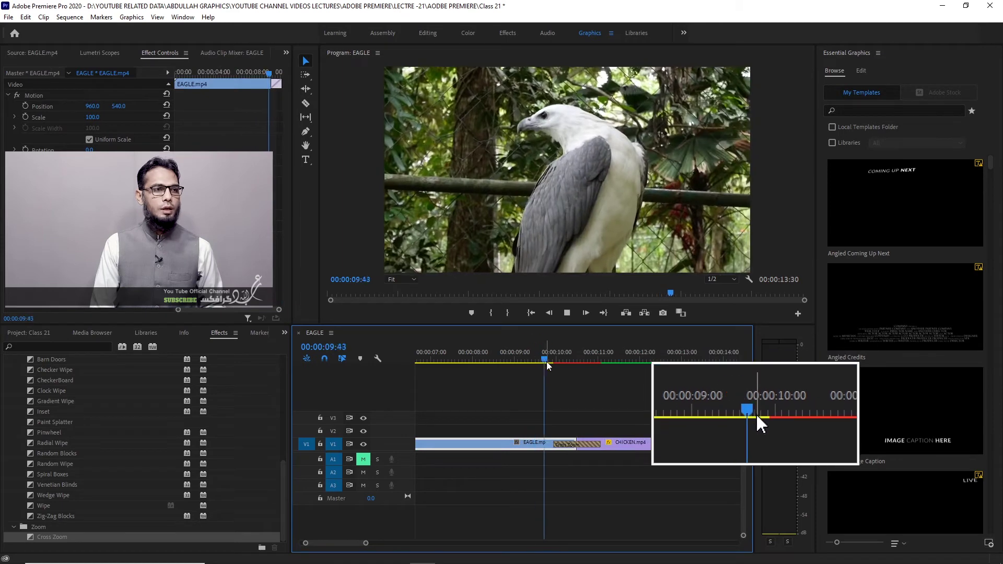
pyautogui.press('space')
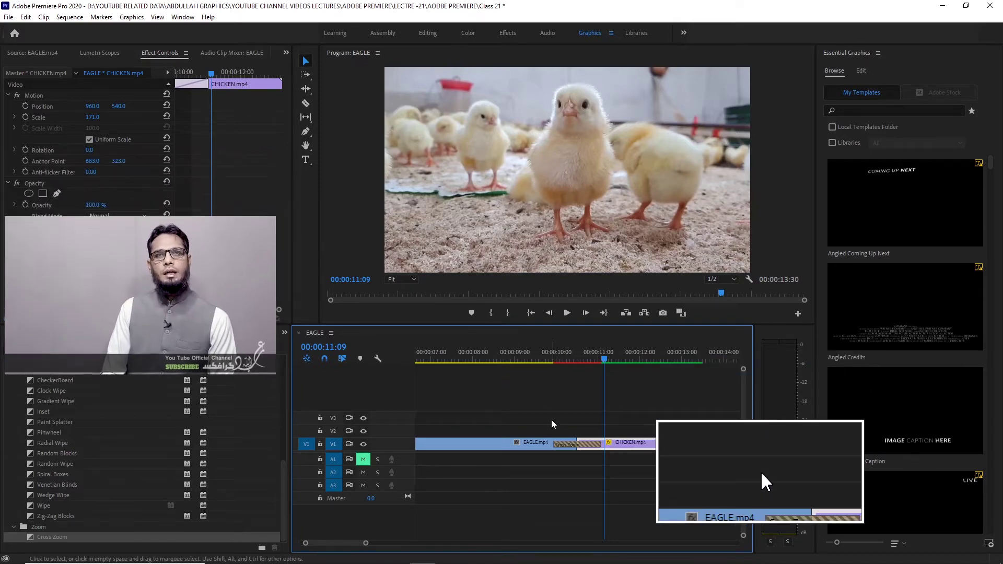
# Set the Cross Zoom's start and end values to 27.1 each and show the actual sources in its preview
pyautogui.click(583, 448)
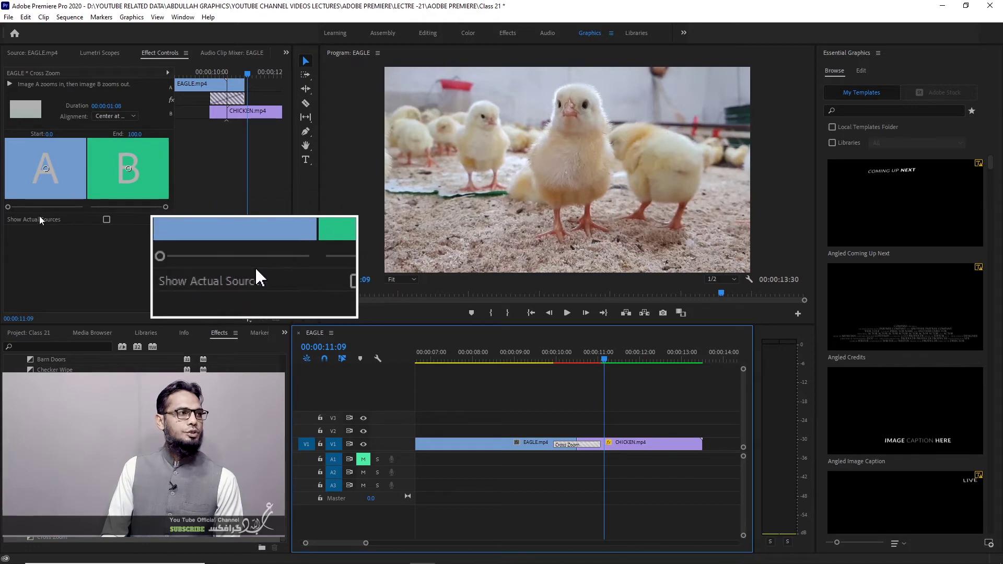
pyautogui.moveTo(8, 207); pyautogui.dragTo(29, 207)
pyautogui.click(107, 218)
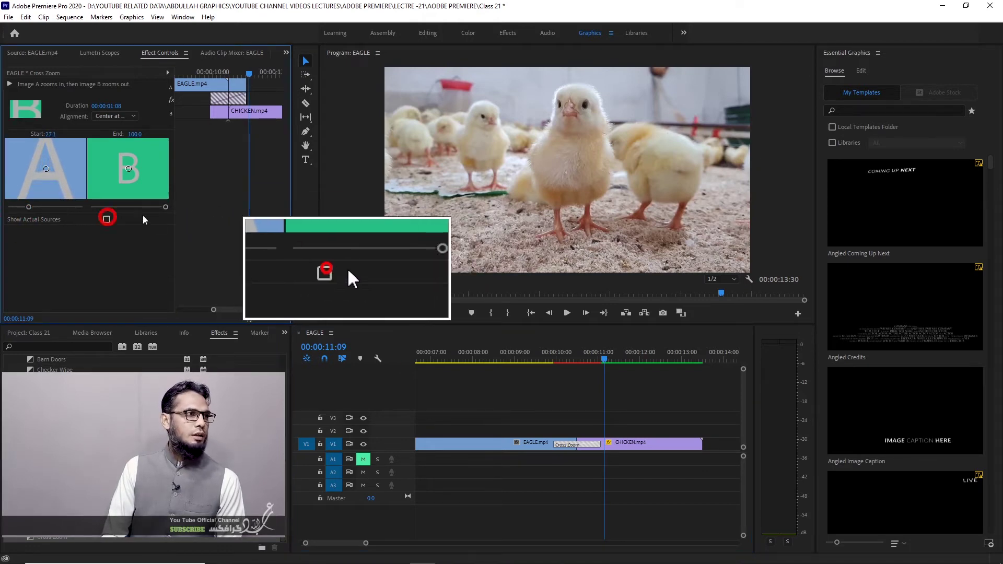
pyautogui.moveTo(165, 207); pyautogui.dragTo(111, 207)
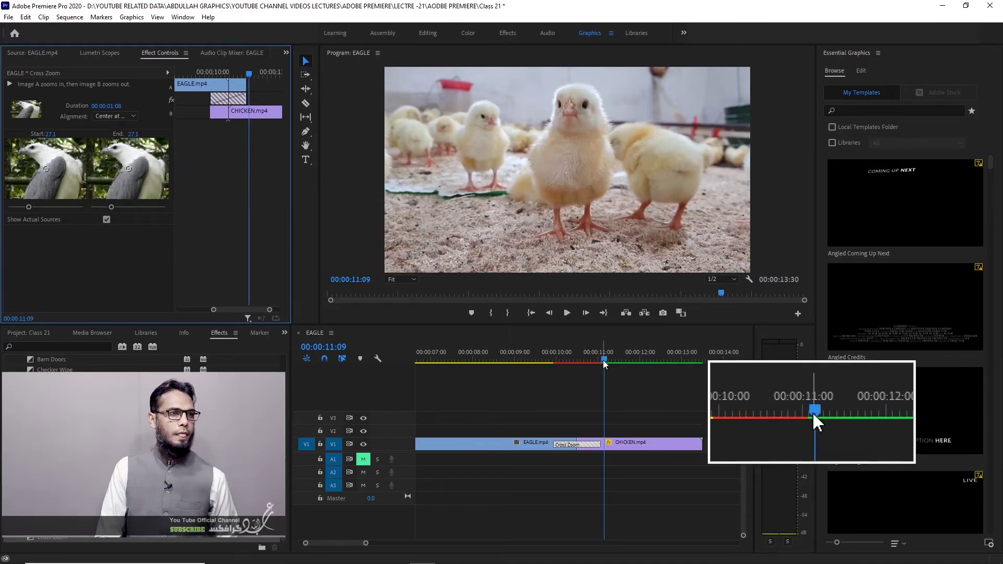
# Play the adjusted Cross Zoom from the end of the eagle clip and return the playhead to about 00:00:09:42
pyautogui.click(537, 358)
pyautogui.press('space')
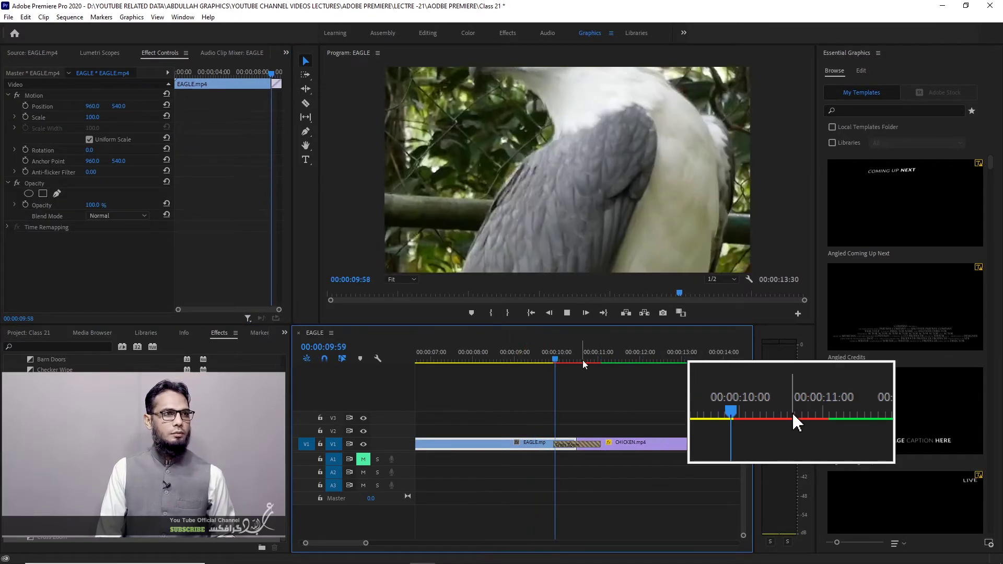
pyautogui.press('space')
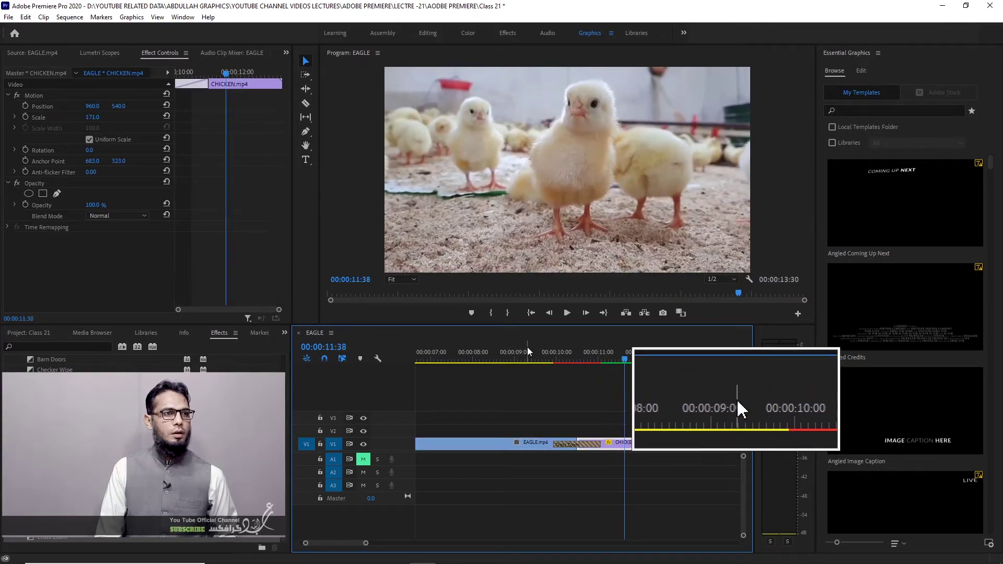
pyautogui.click(545, 357)
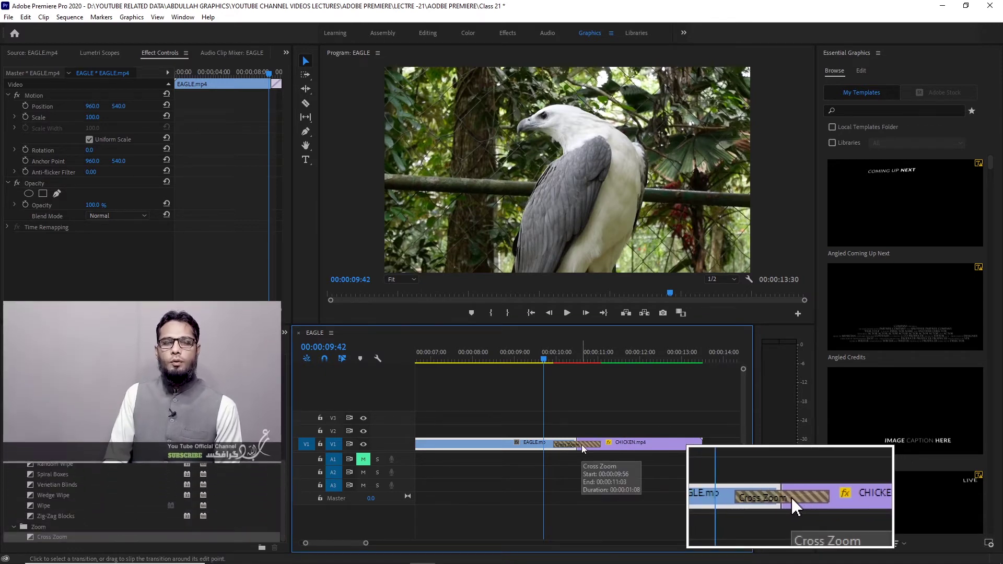
# Set Dip to Black from the Dissolve transitions as the default transition
pyautogui.scroll(2, 10, 434)
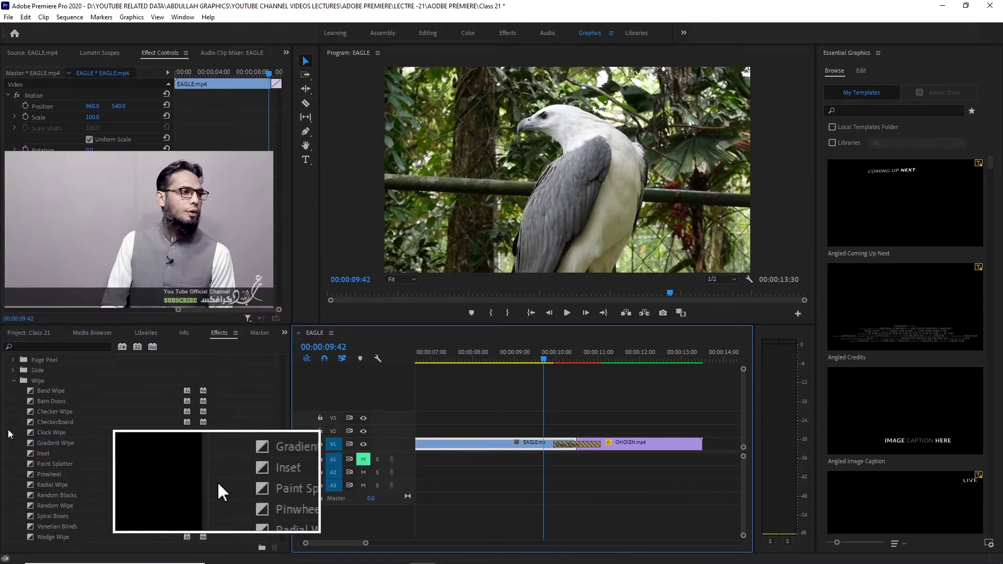
pyautogui.scroll(3, 32, 426)
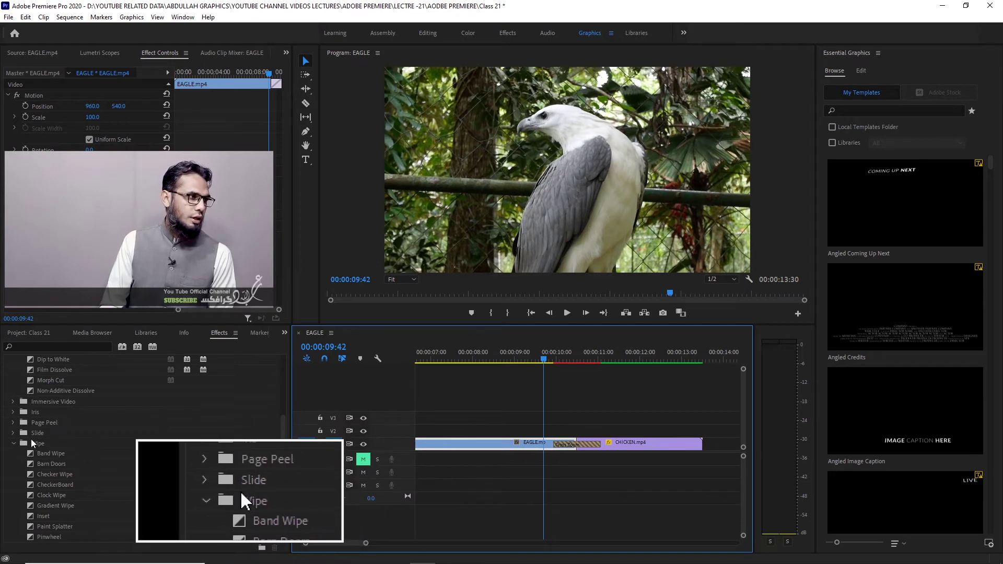
pyautogui.scroll(1, 53, 413)
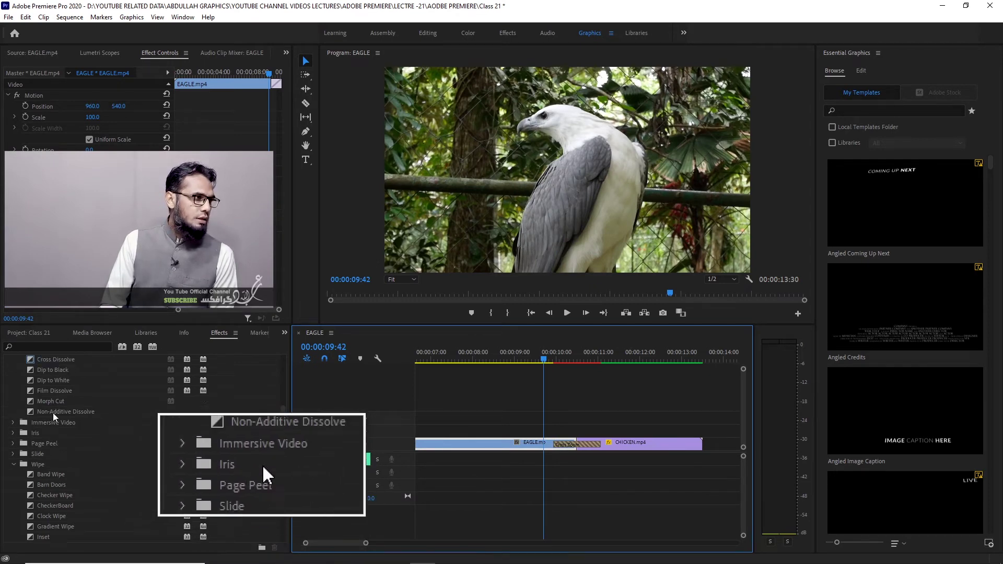
pyautogui.scroll(1, 57, 397)
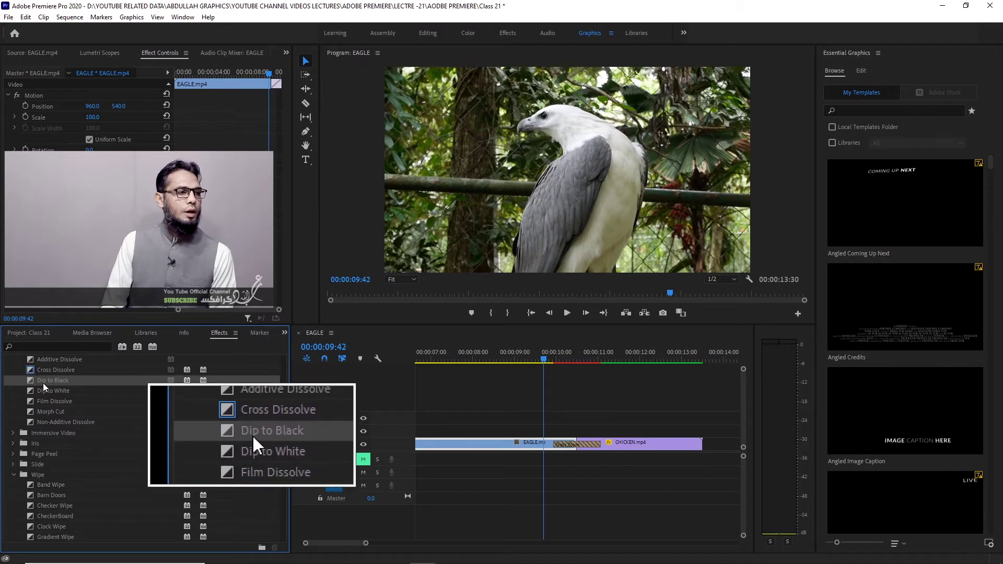
pyautogui.rightClick(42, 383)
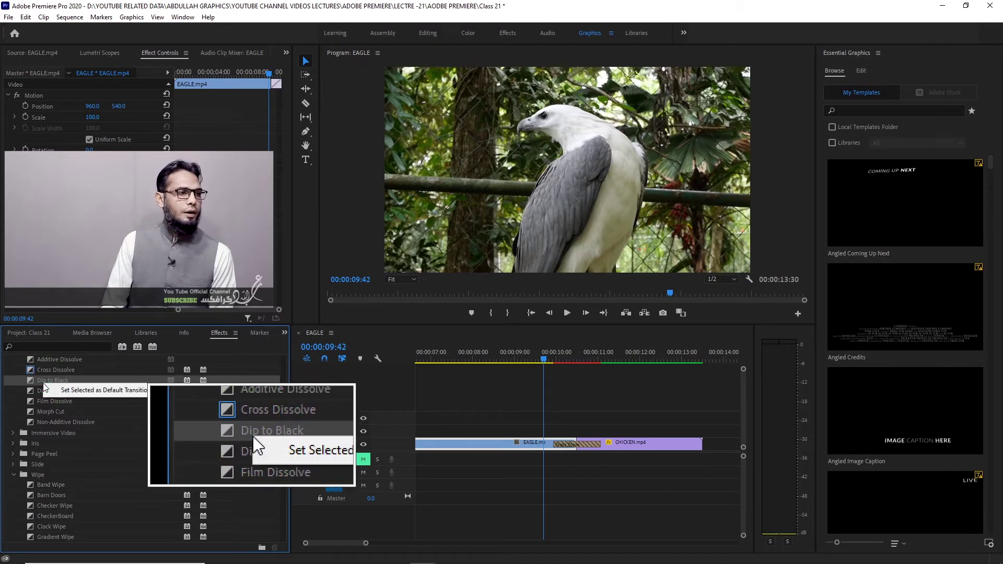
pyautogui.click(76, 394)
# Delete the Cross Zoom between the eagle and chicken clips and apply the default transition at the cut, accepting repeated frames
pyautogui.click(580, 446)
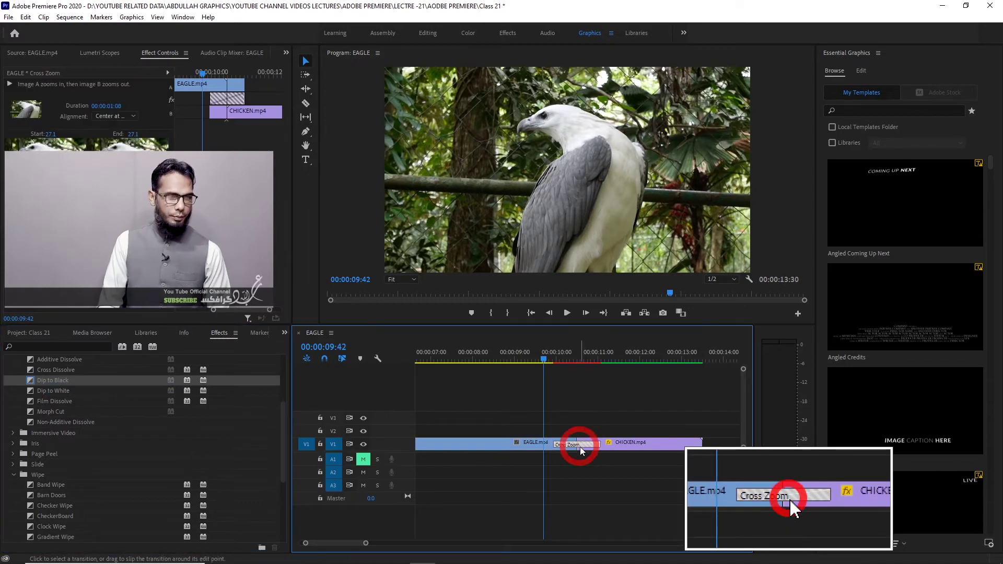
pyautogui.press('Delete')
pyautogui.rightClick(578, 445)
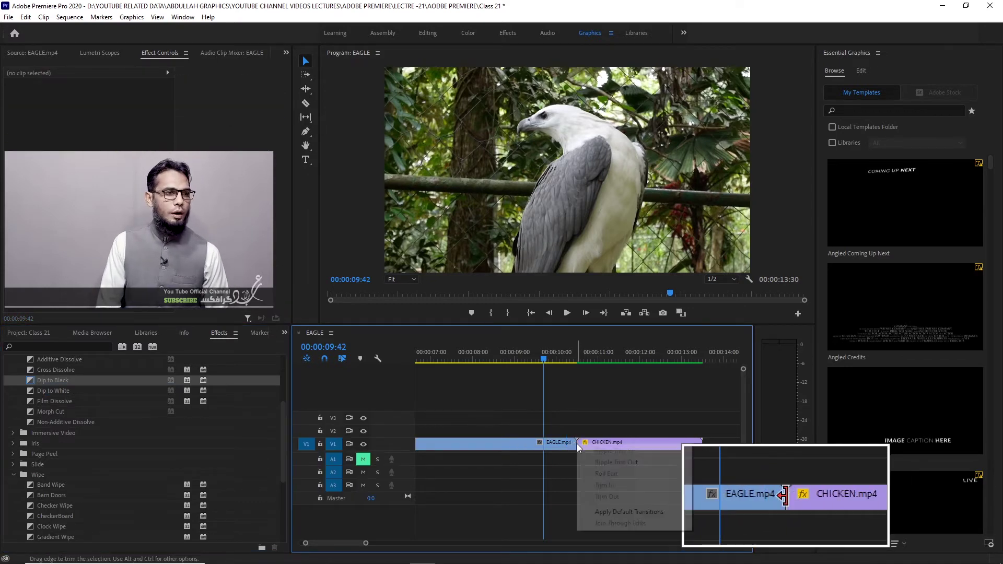
pyautogui.click(608, 513)
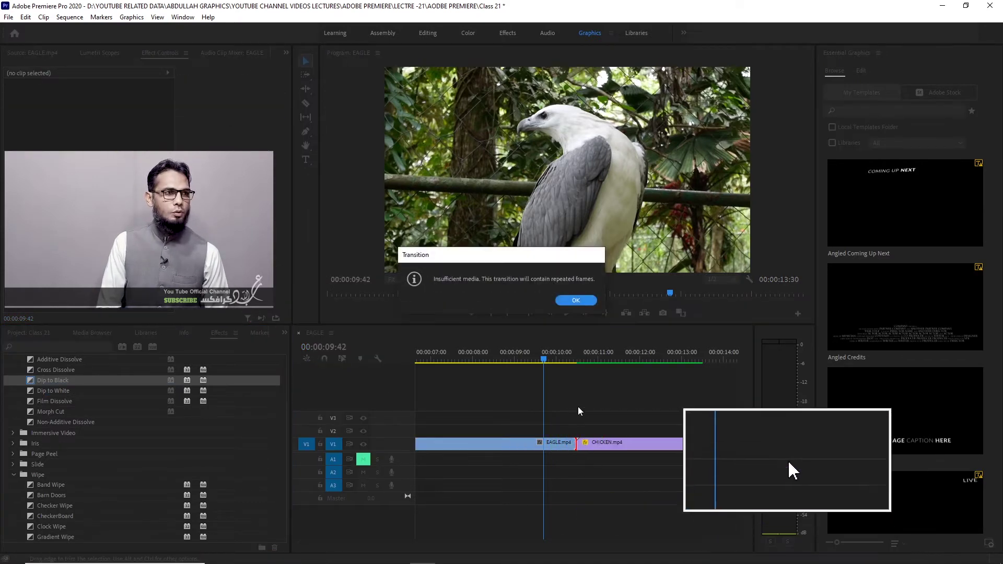
pyautogui.click(576, 299)
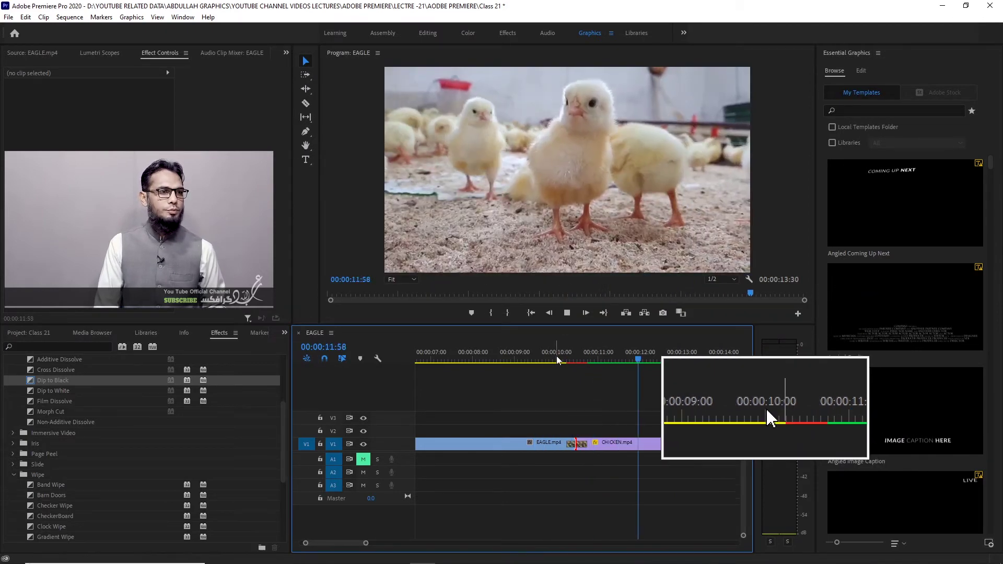
# Play the Dip to Black at the cut from about 00:00:10:00 and return the playhead there
pyautogui.click(557, 356)
pyautogui.press('space')
pyautogui.click(558, 356)
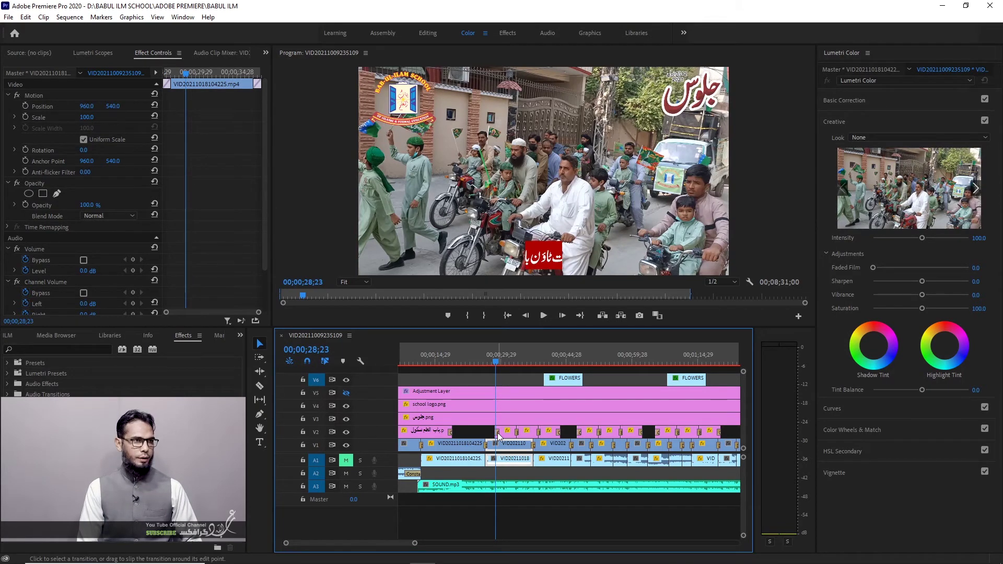
# Examine the Center Split transition at the start of the address title on V2, near 00;00;28;23
pyautogui.press('=')
pyautogui.press('=')
pyautogui.press('=')
pyautogui.press('=')
pyautogui.press('=')
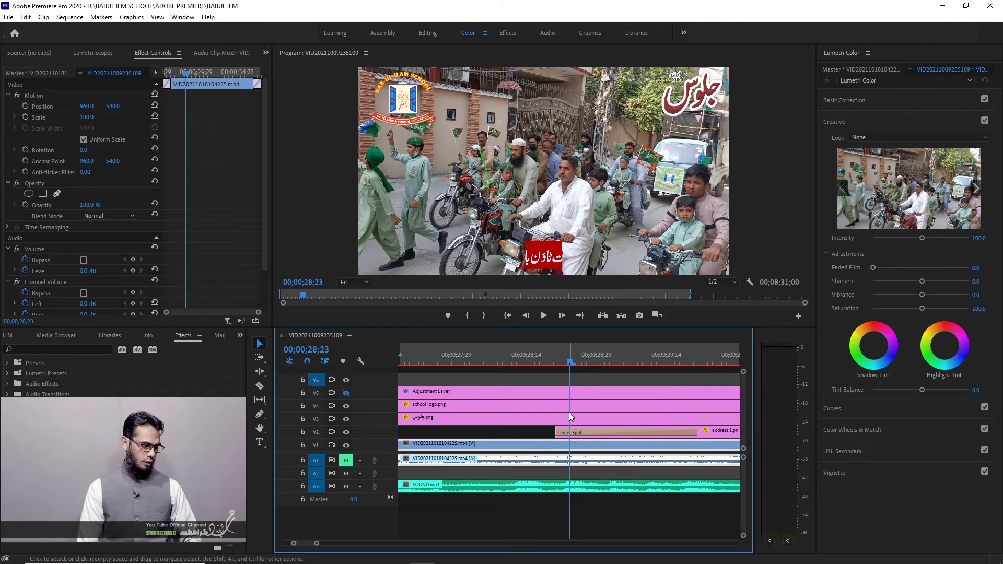
pyautogui.press('-')
pyautogui.press('-')
pyautogui.press('-')
pyautogui.press('-')
pyautogui.press('-')
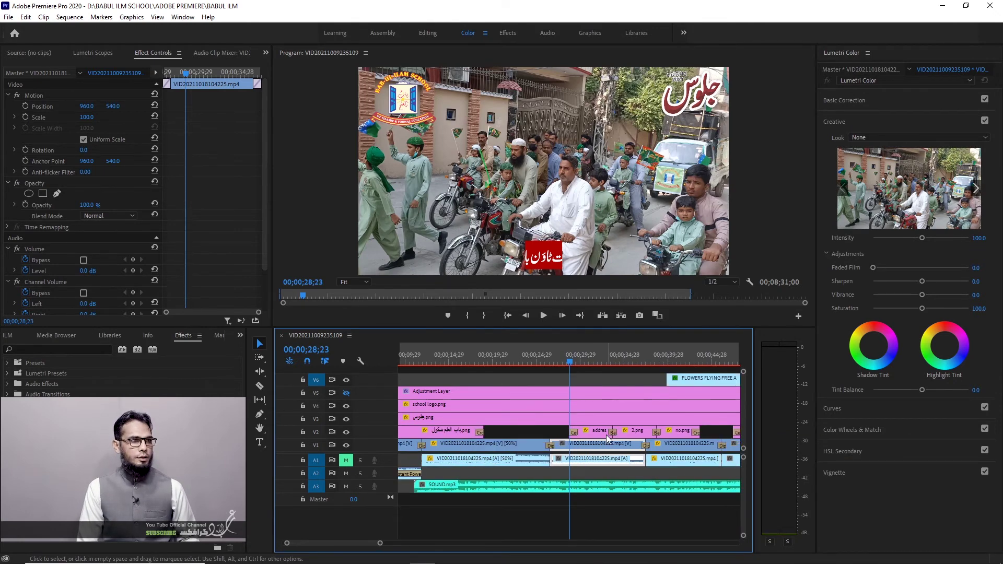
# Play the V2 title transitions from 00;00;28;23 and scrub through the flying flowers overlay to 00;00;44;27
pyautogui.press('space')
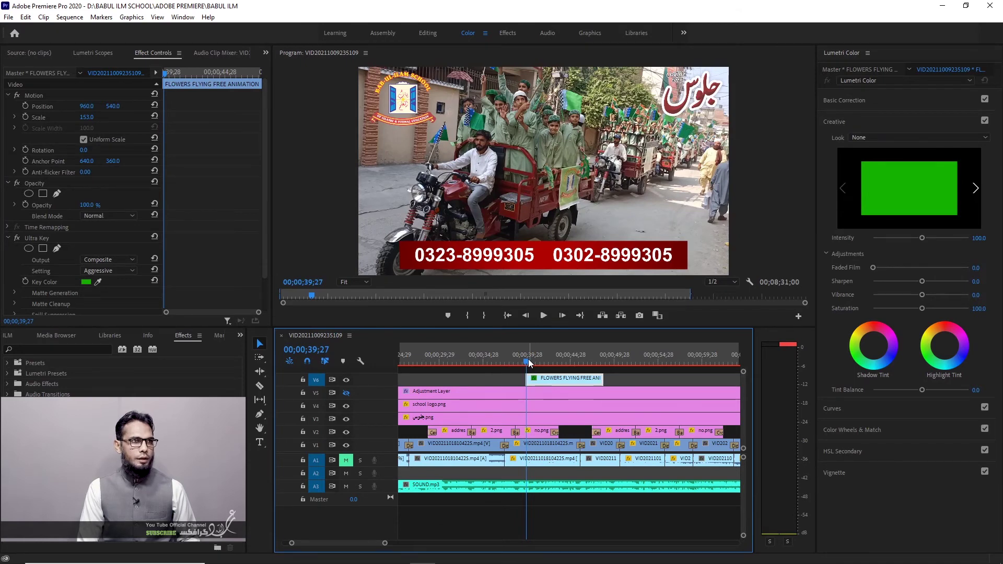
pyautogui.moveTo(528, 361); pyautogui.dragTo(569, 355)
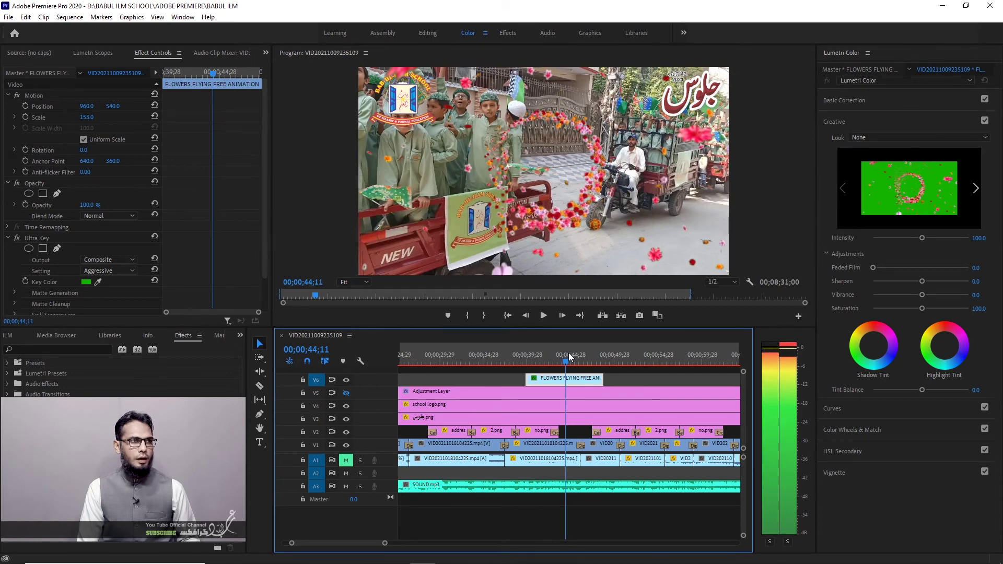
pyautogui.click(570, 354)
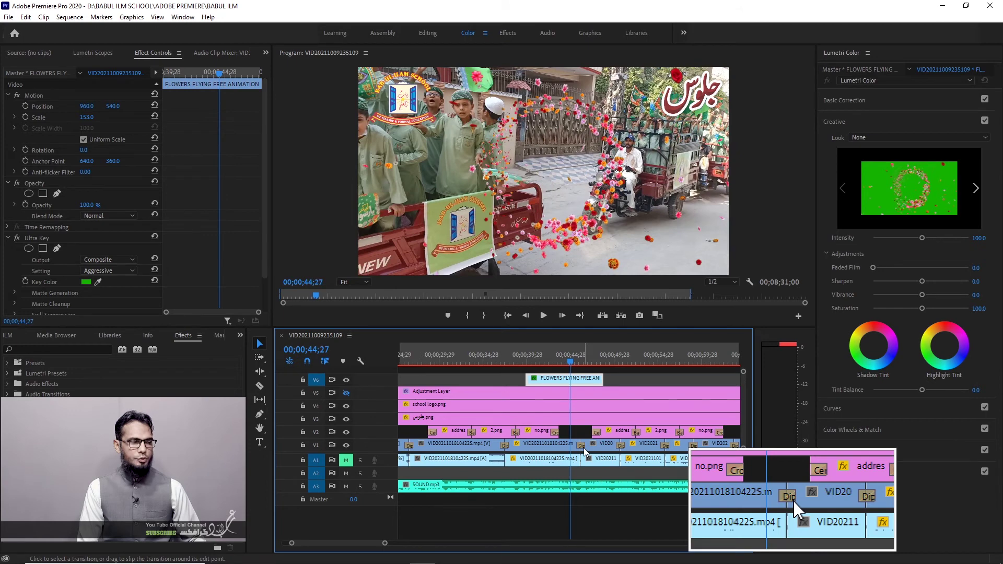
# Play the V1 clip transitions from 00;00;44;27 and from 00;00;56;21
pyautogui.press('space')
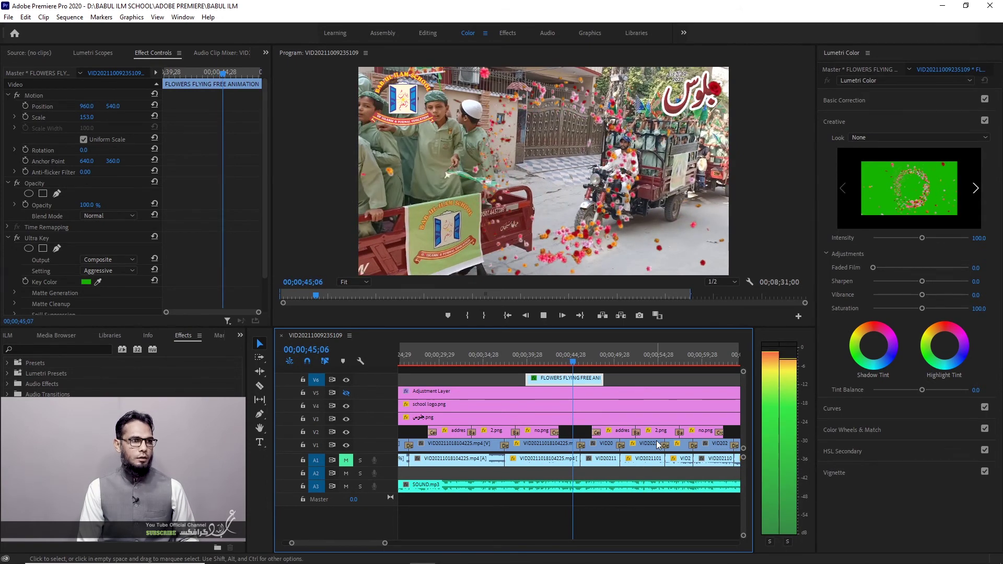
pyautogui.click(584, 362)
pyautogui.scroll(-2, 559, 433)
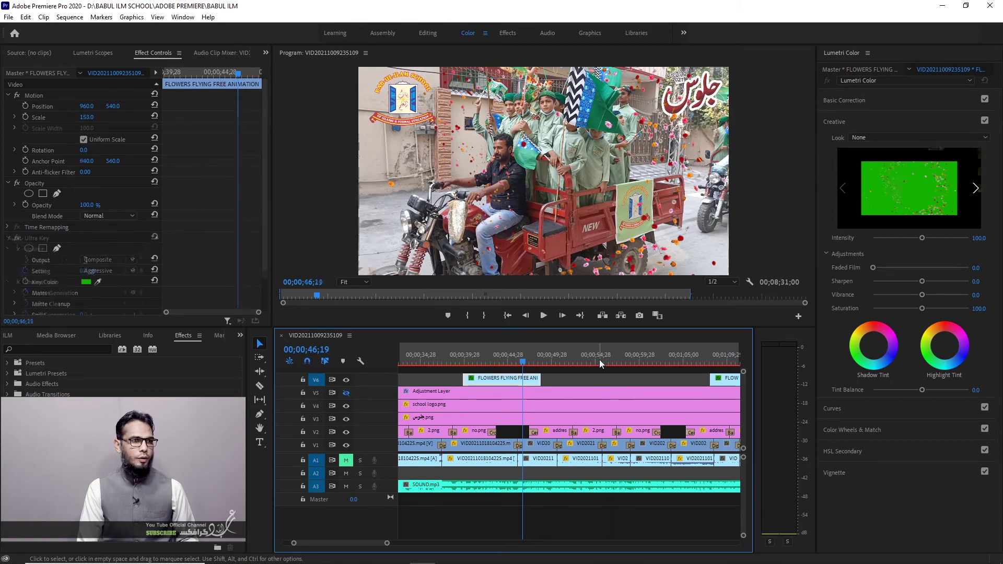
pyautogui.click(611, 363)
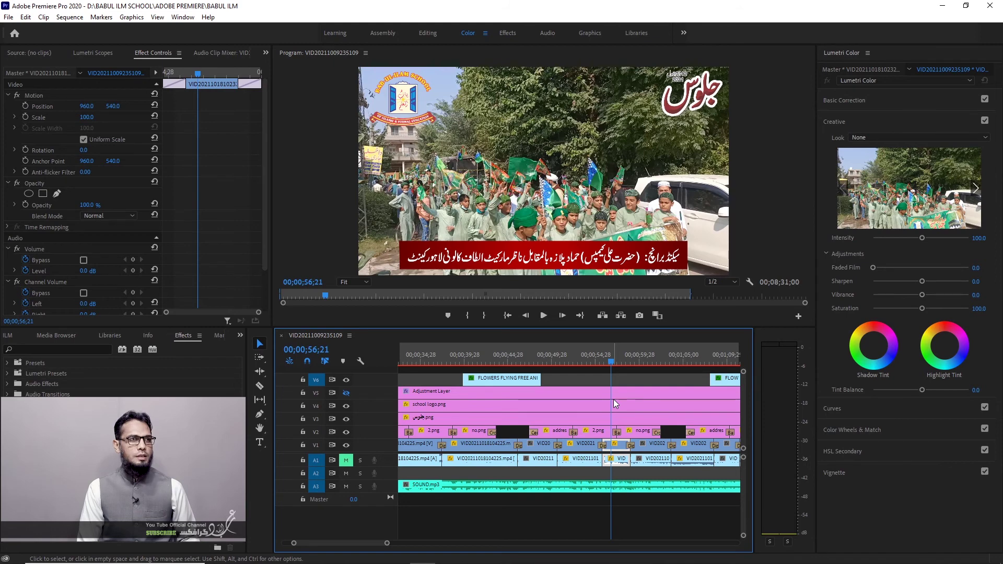
pyautogui.press('space')
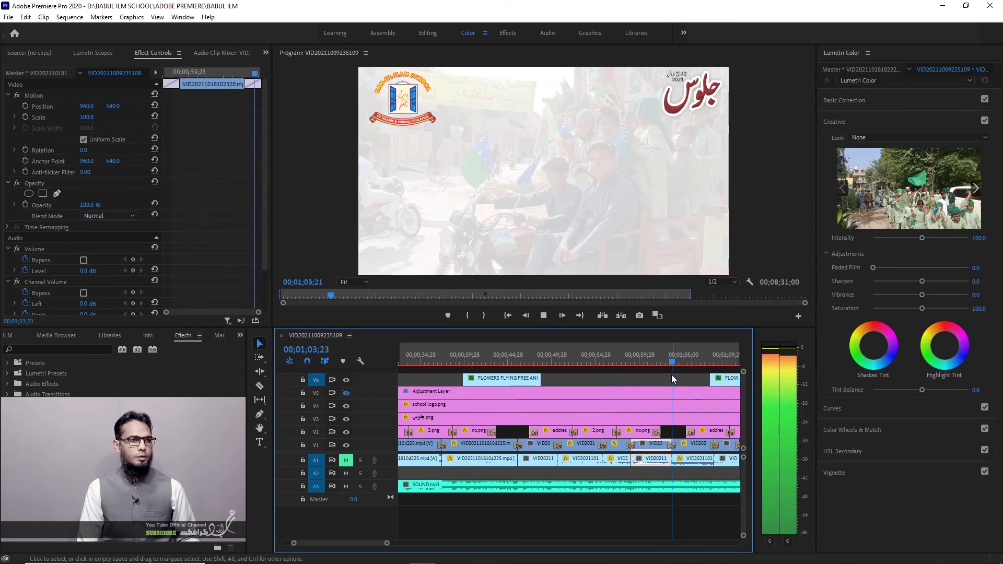
pyautogui.press('space')
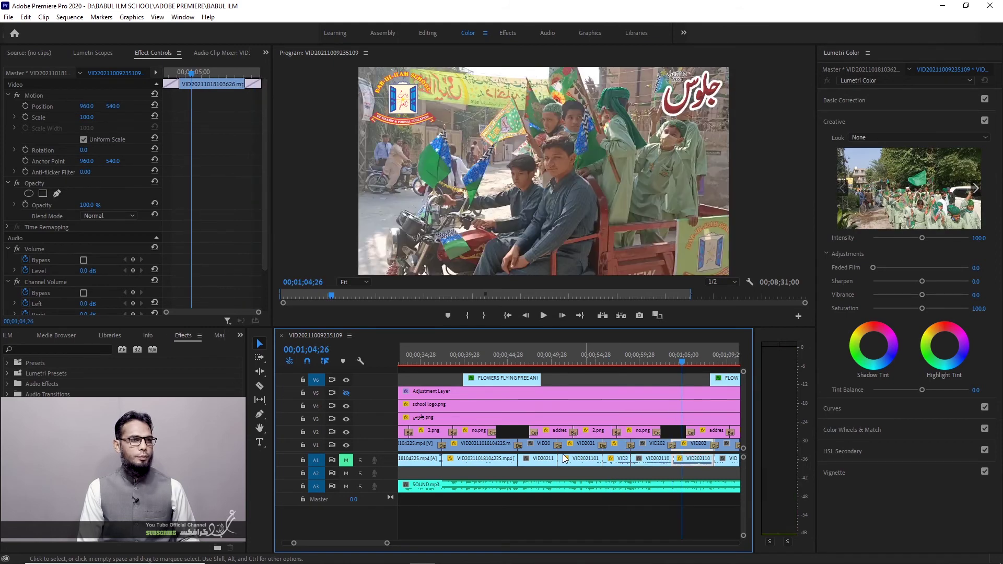
# Scrub through the V1 transitions beneath the second flying flowers overlay, starting at 00;01;08;27
pyautogui.scroll(-3, 565, 458)
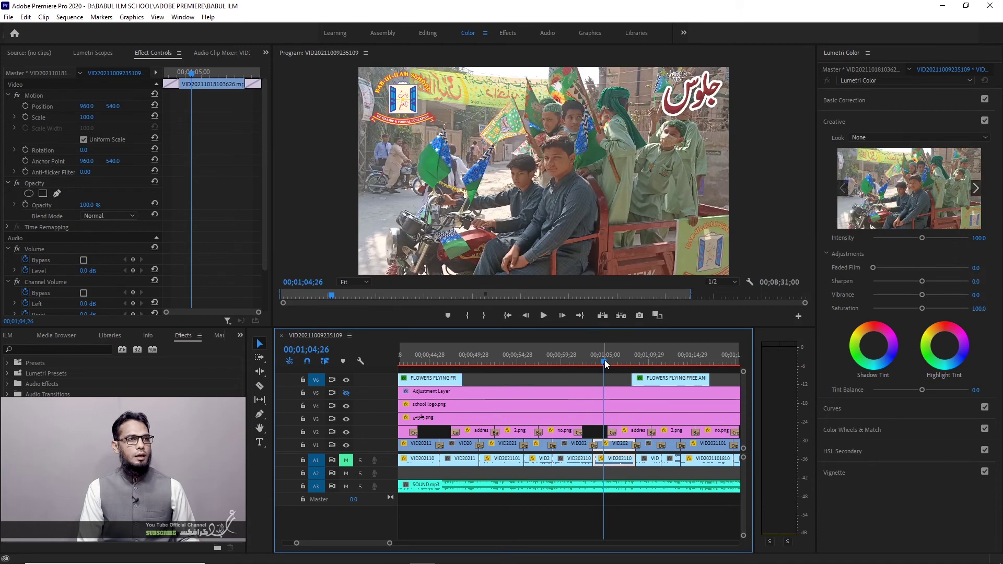
pyautogui.scroll(-1, 605, 365)
pyautogui.click(560, 365)
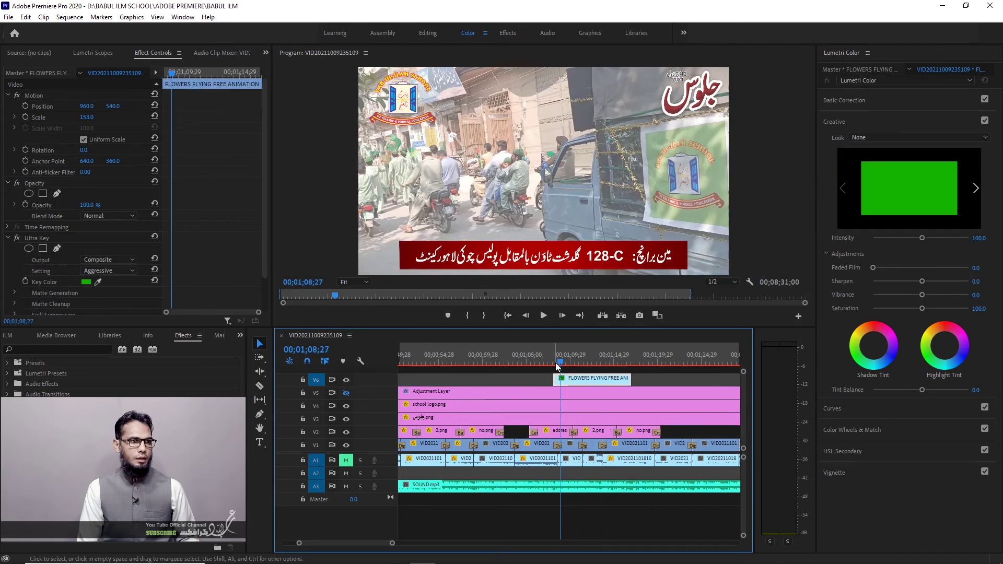
pyautogui.moveTo(557, 366); pyautogui.dragTo(587, 367)
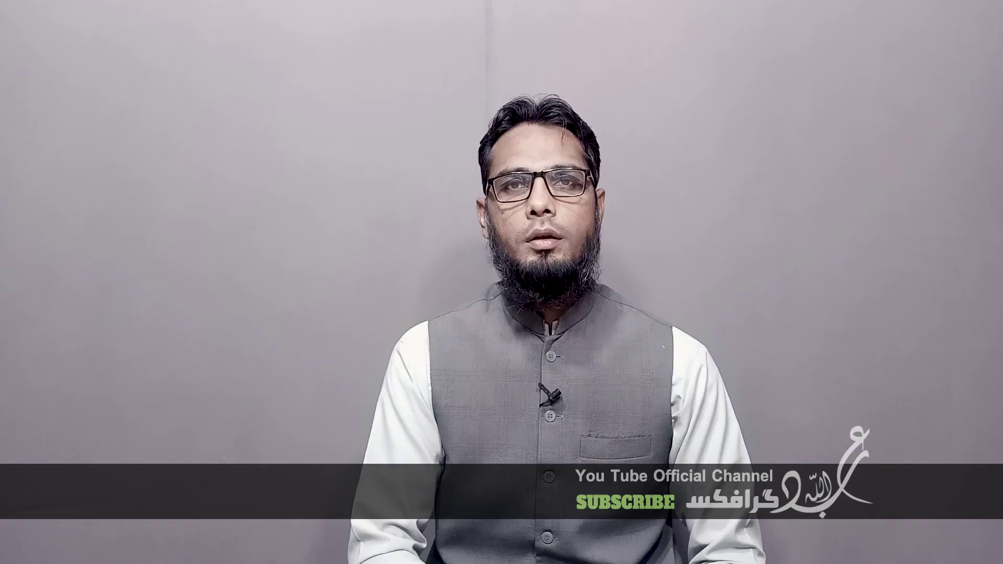